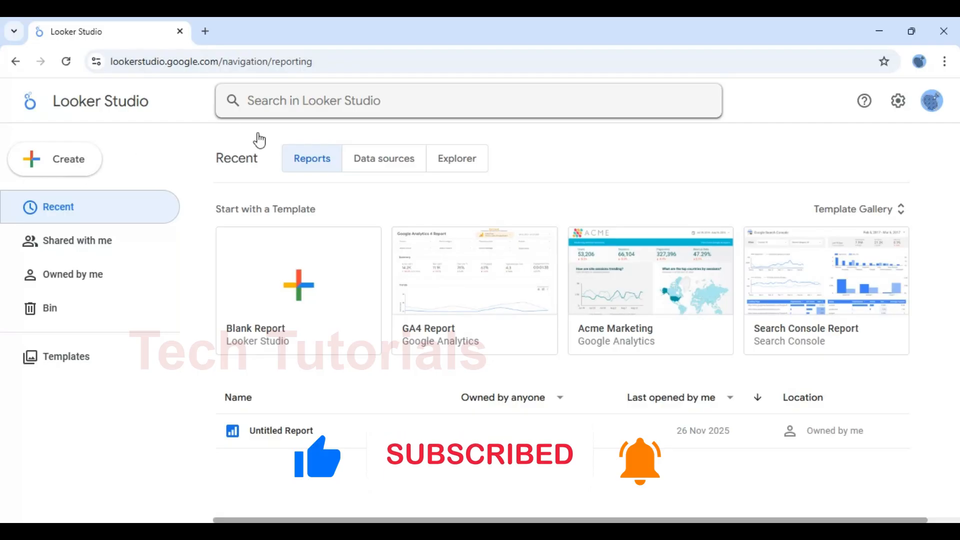
Create a blank report and add the bikeshare_station_info data source from My data sources
left_click(77, 171)
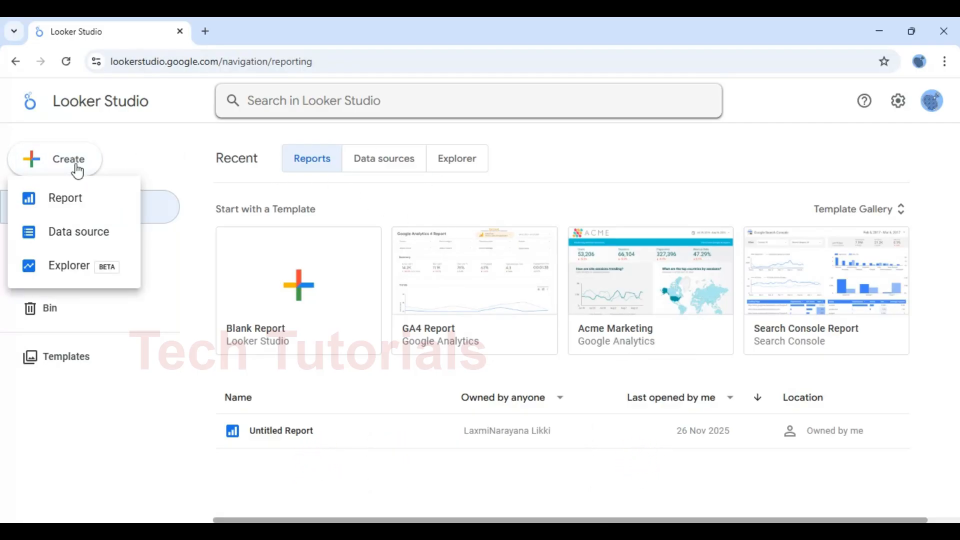
left_click(70, 205)
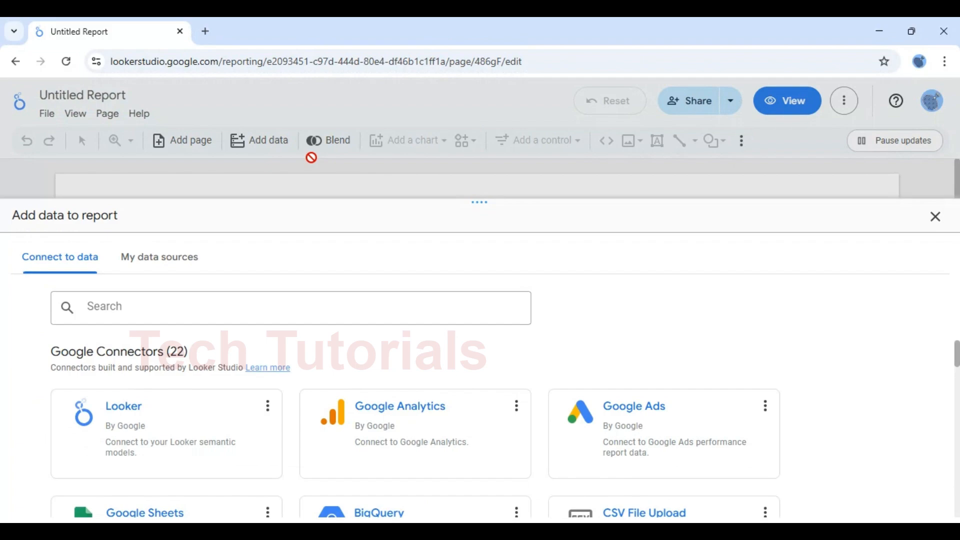
left_click(170, 256)
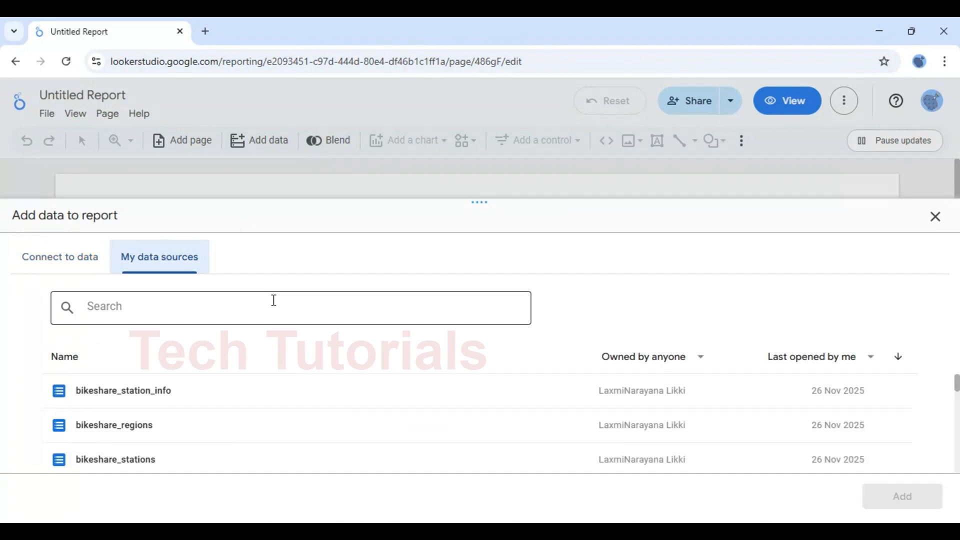
left_click(131, 397)
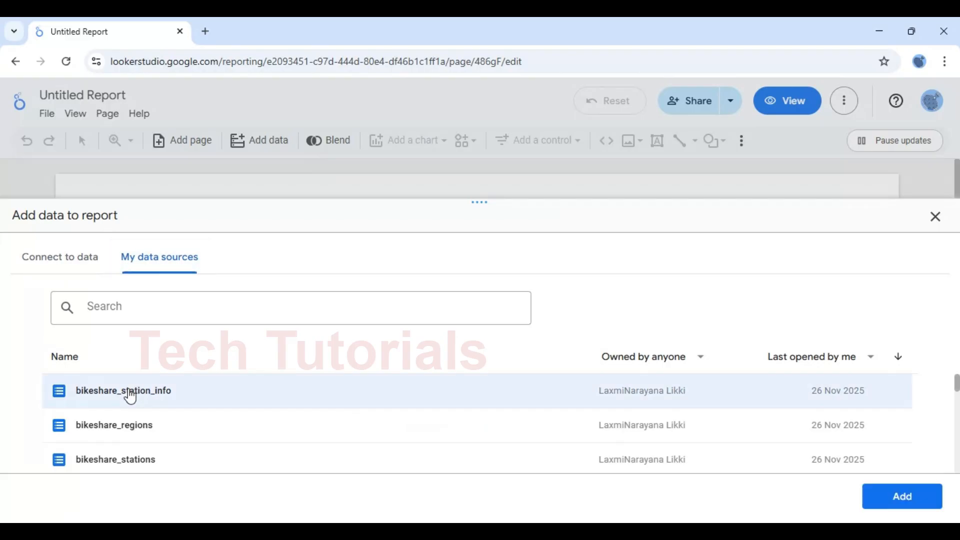
left_click(919, 497)
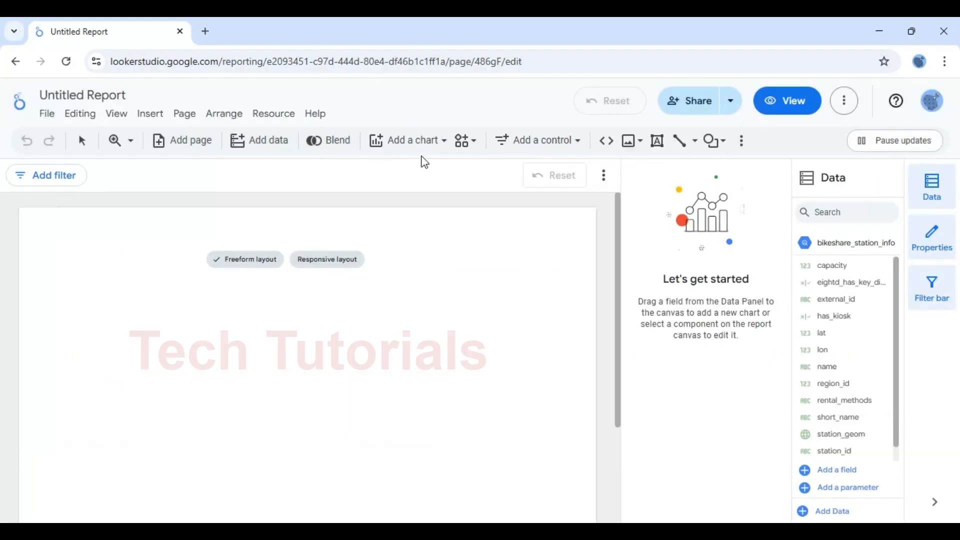
Insert a table at the top-left of the page and add region_id as a dimension
left_click(443, 149)
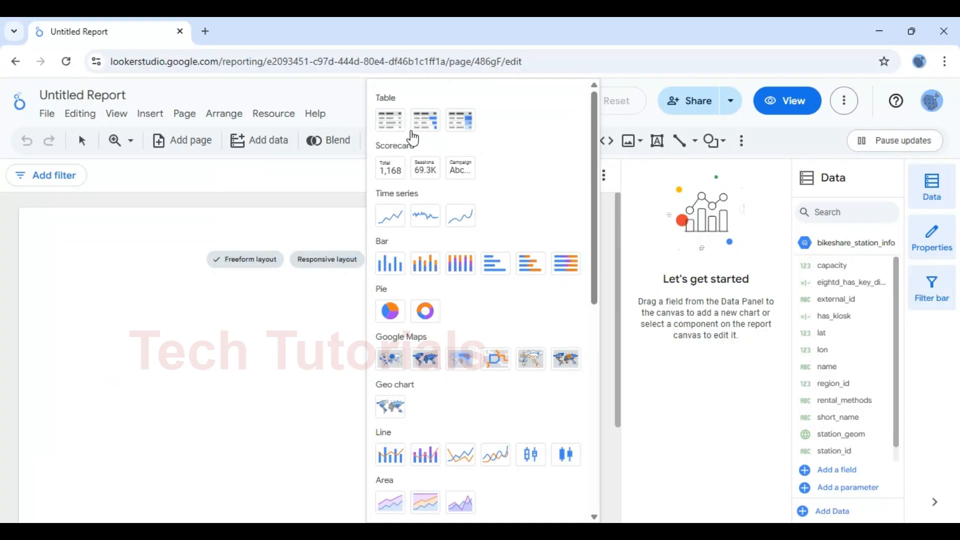
left_click(393, 125)
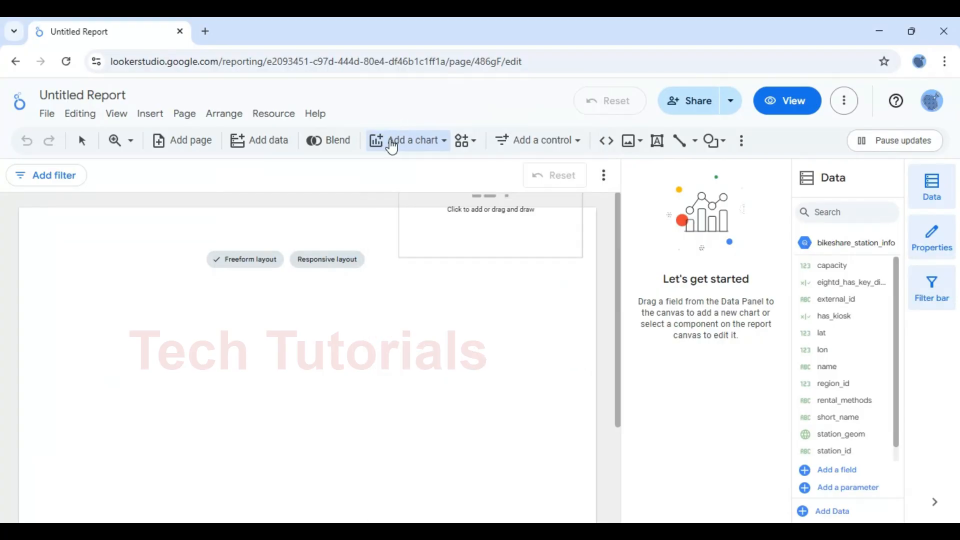
left_click(55, 241)
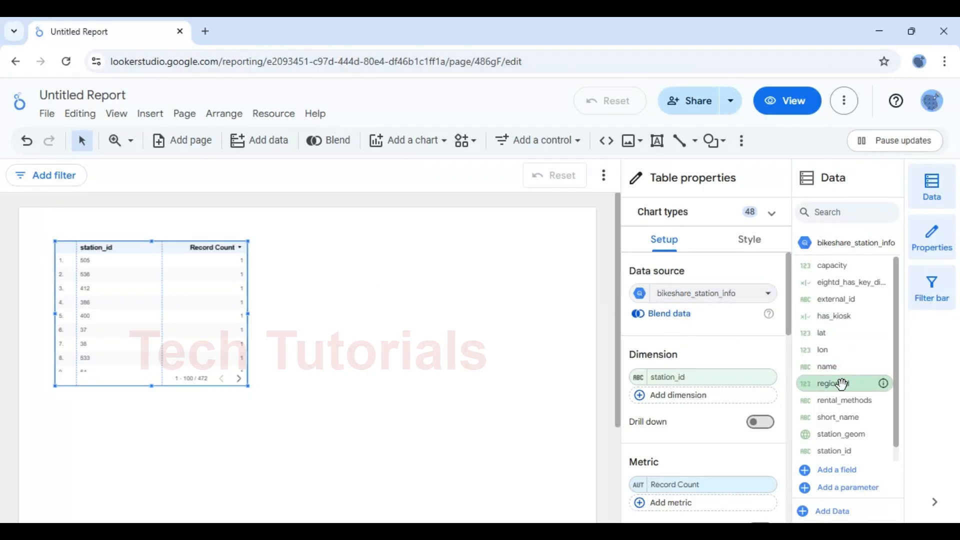
left_click_drag(841, 384, 689, 376)
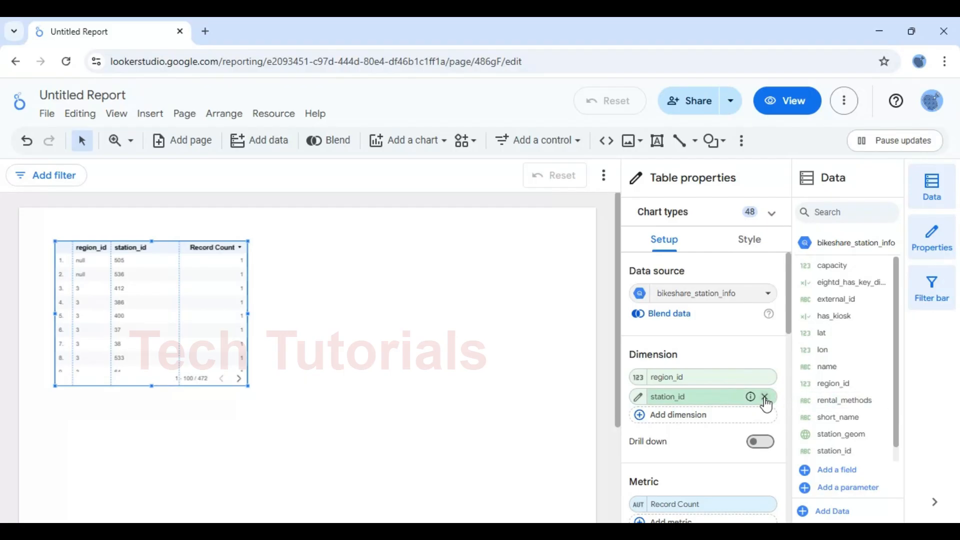
Zoom the canvas to 100% and move the table up and left
left_click(131, 142)
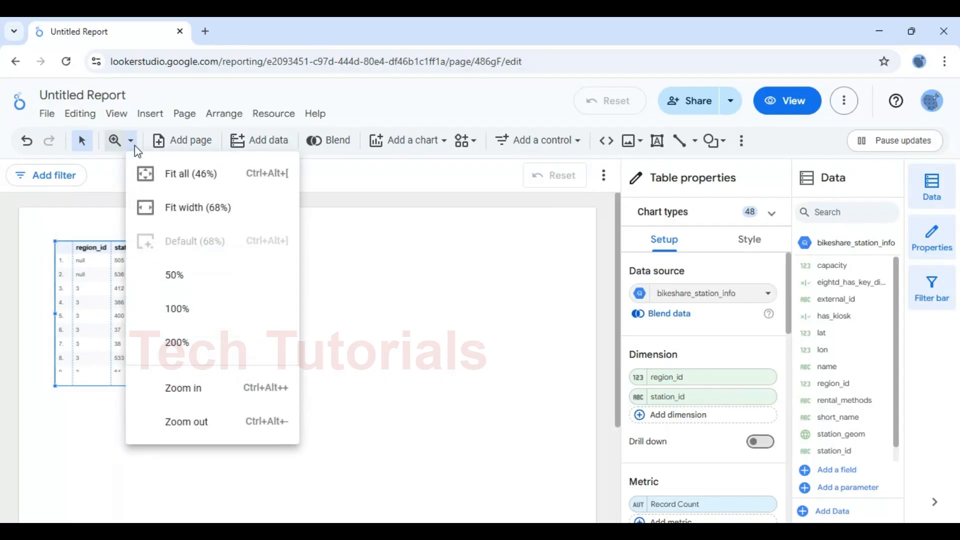
left_click(181, 314)
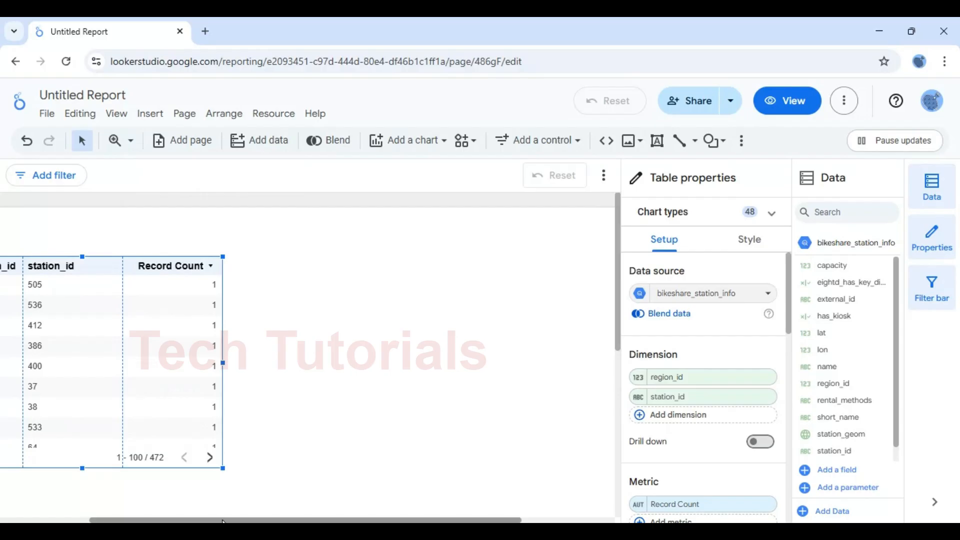
left_click_drag(350, 520, 128, 519)
left_click(368, 319)
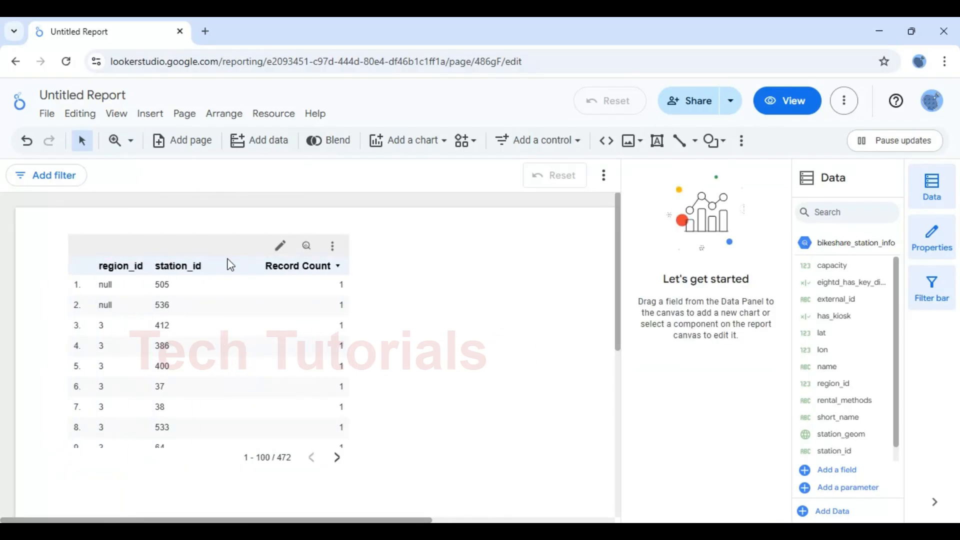
left_click_drag(221, 257, 213, 228)
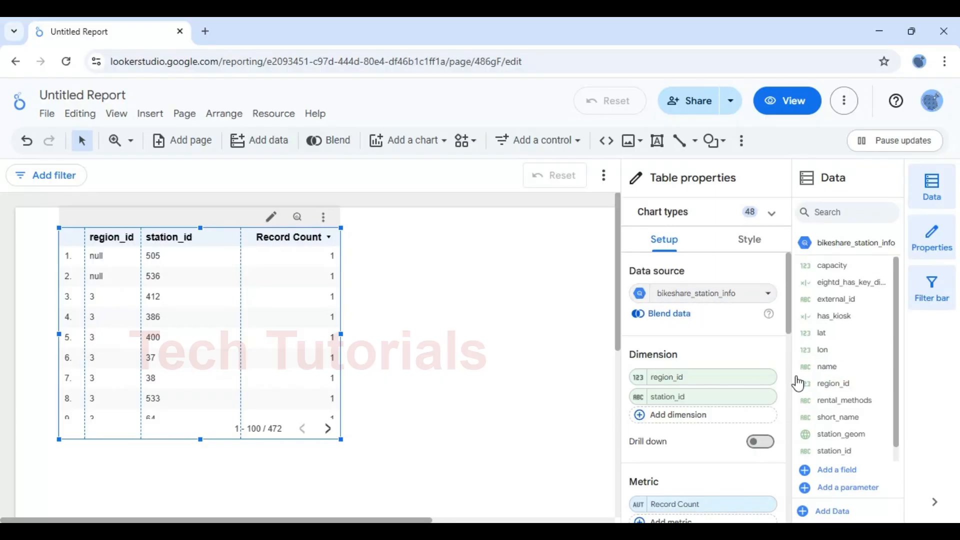
Remove station_id, enable the Grand total summary row, then shrink the table and shift it left
left_click(765, 396)
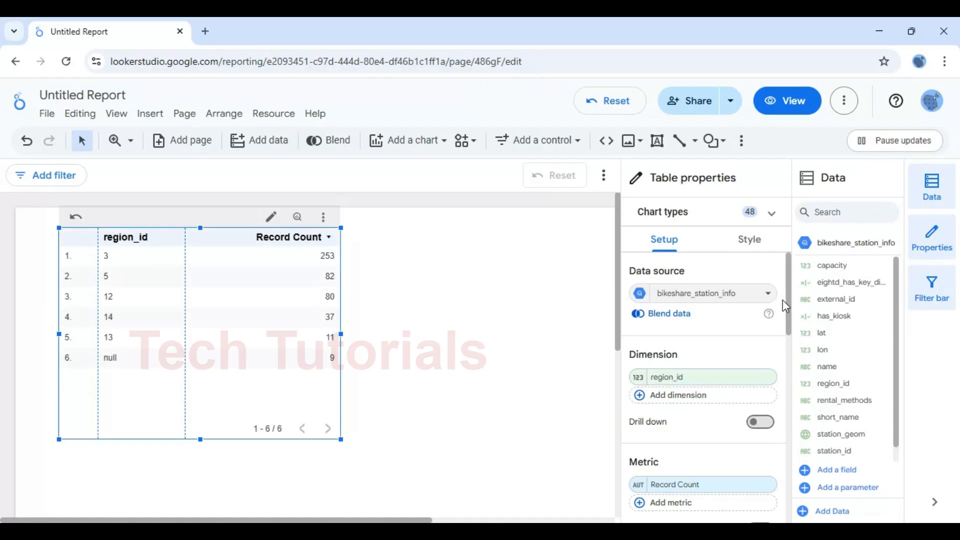
left_click_drag(787, 304, 781, 425)
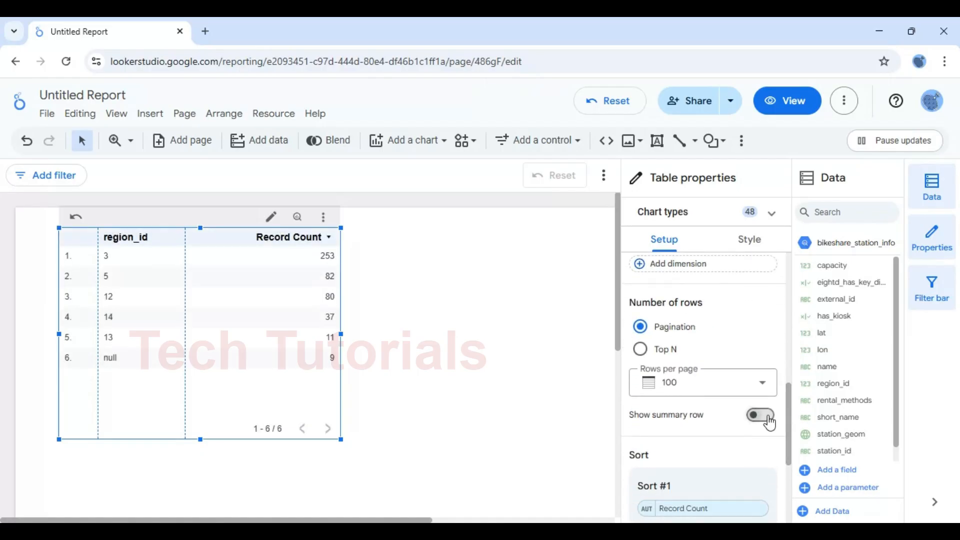
left_click(764, 415)
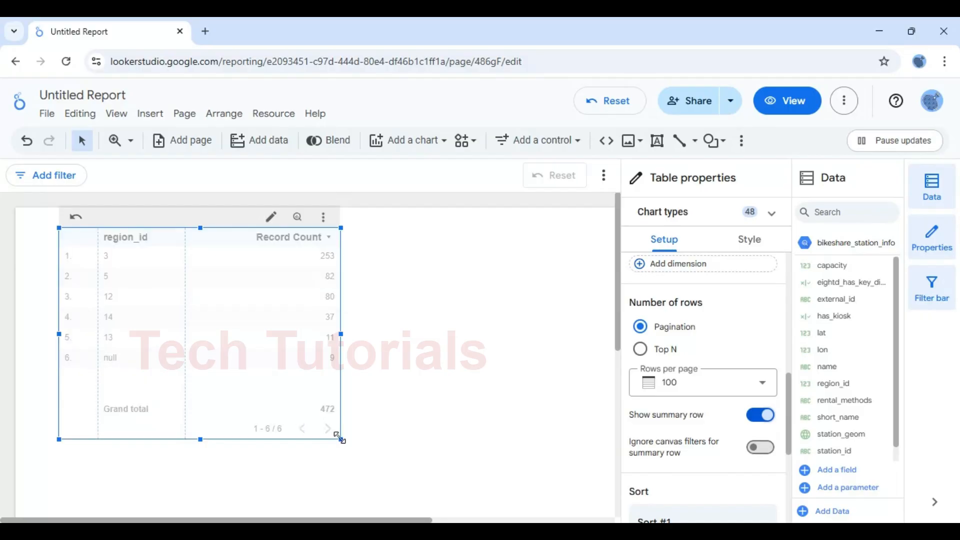
left_click_drag(340, 439, 339, 414)
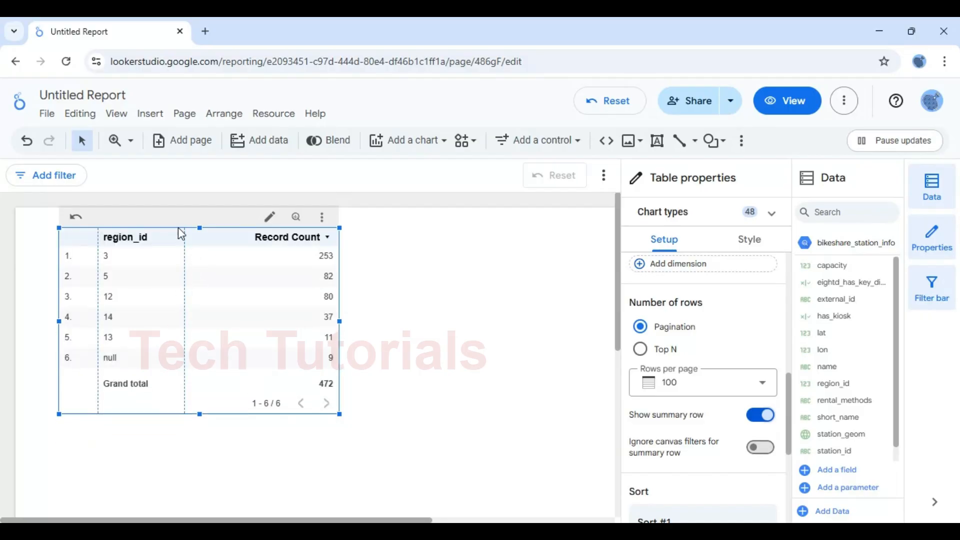
left_click_drag(173, 226, 140, 226)
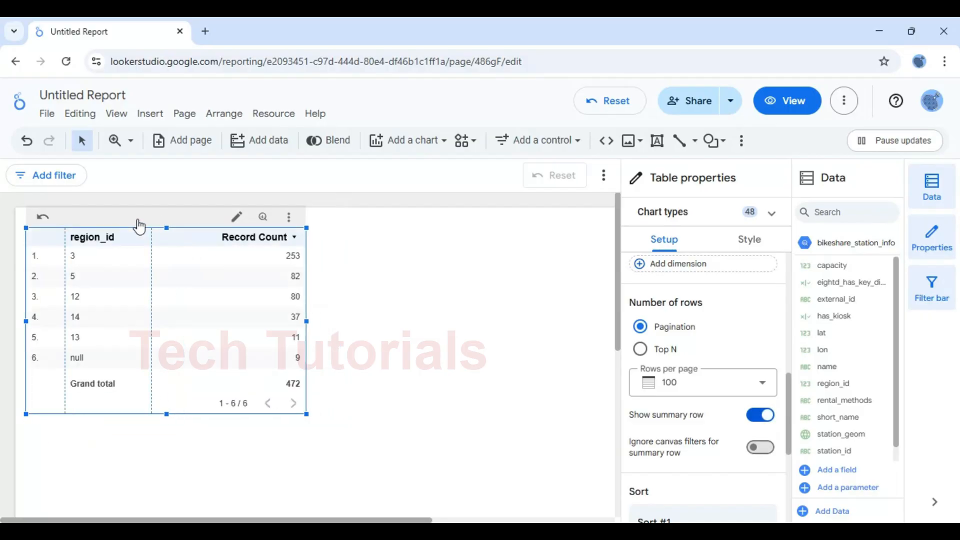
Hide the table's row numbers, narrow the table and slightly widen the region_id column
left_click(755, 241)
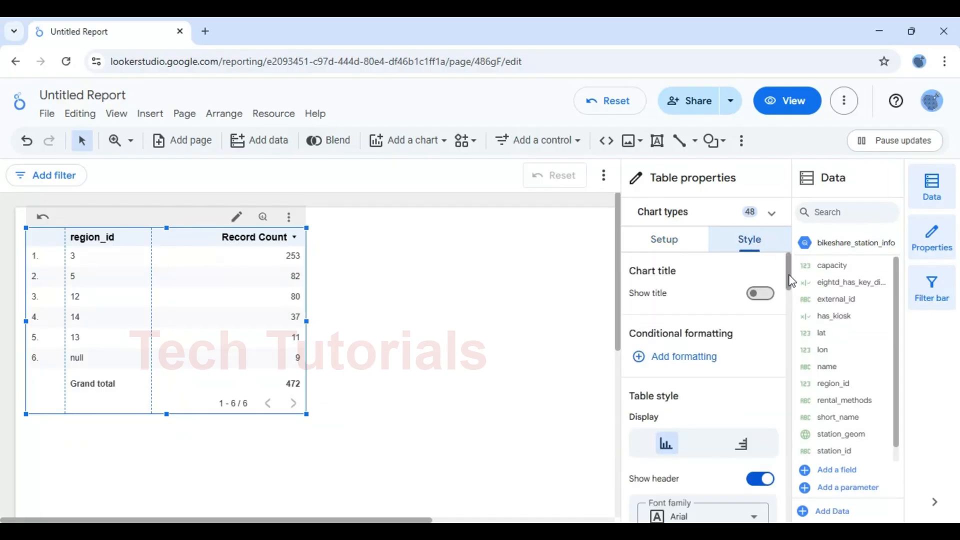
left_click_drag(790, 288, 796, 377)
left_click(764, 355)
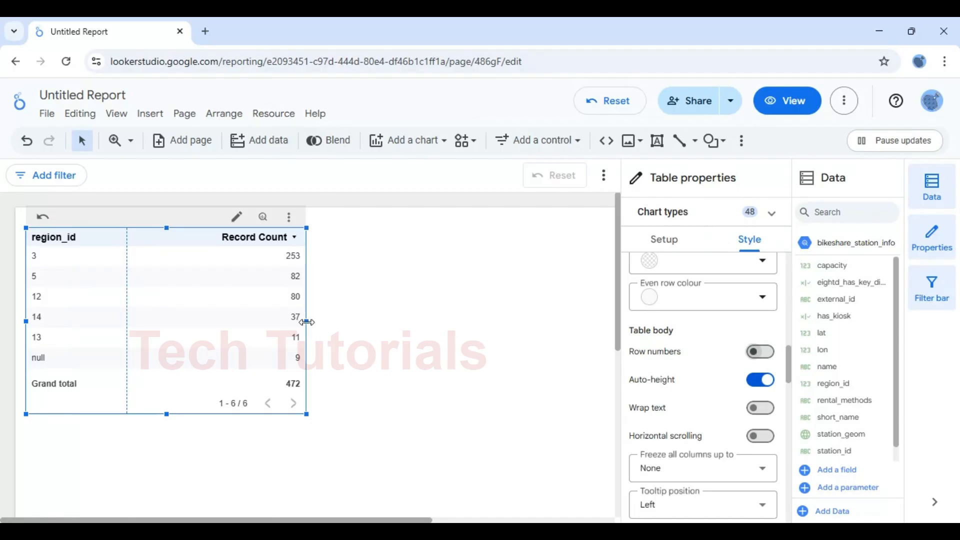
left_click_drag(307, 322, 261, 322)
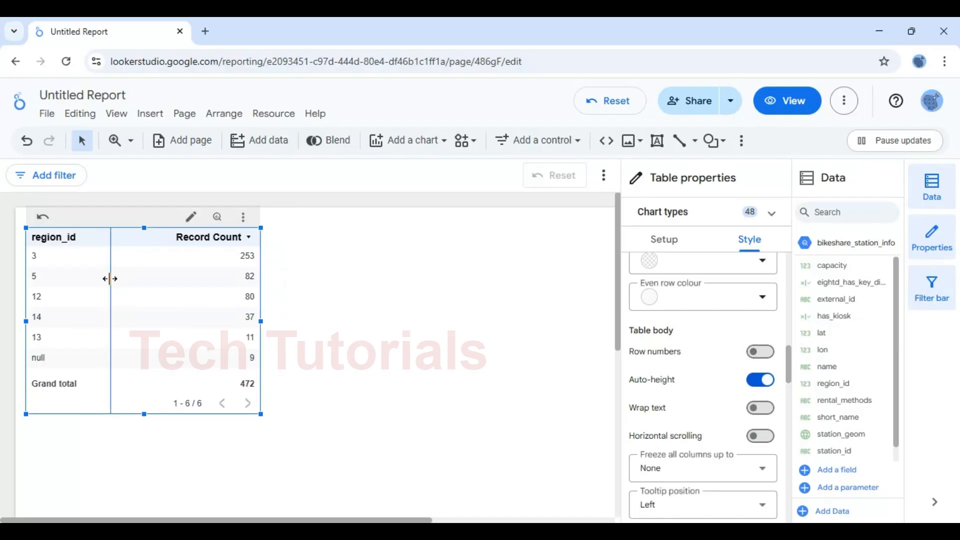
left_click_drag(110, 279, 109, 284)
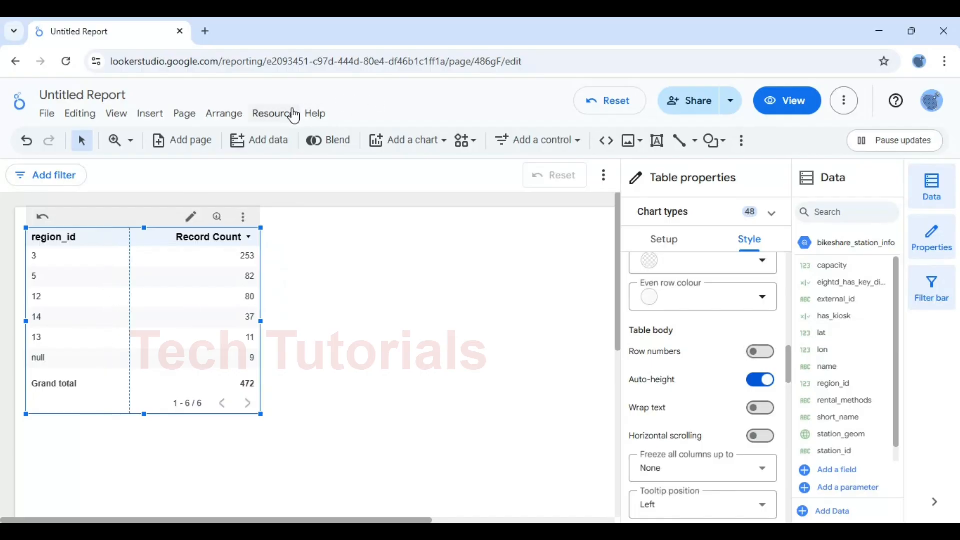
Add bikeshare_regions from My data sources through Resource > Manage added data sources
left_click(269, 116)
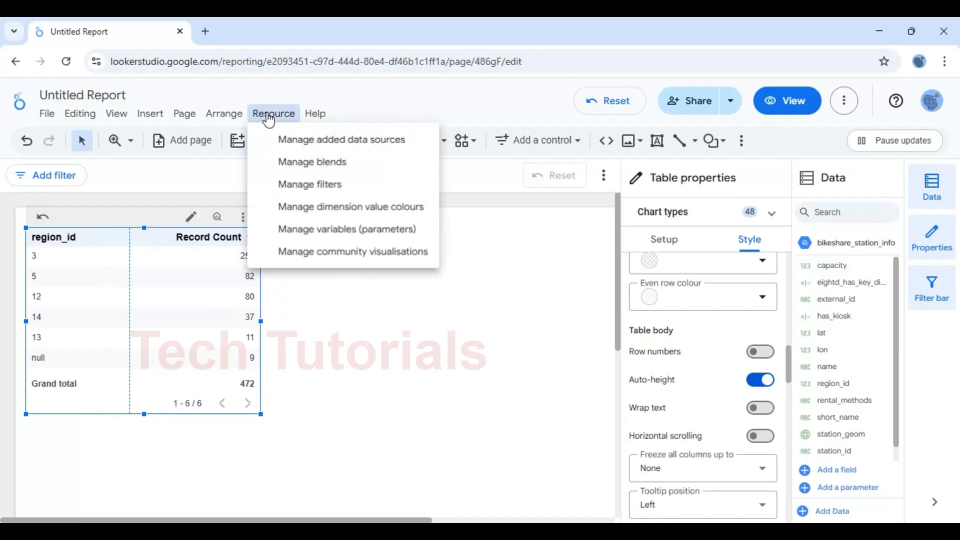
left_click(326, 140)
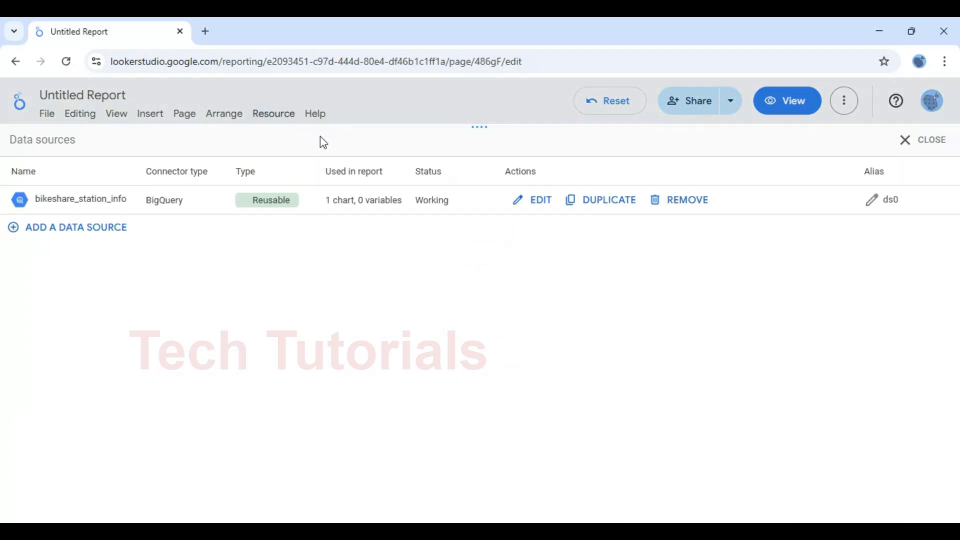
left_click(101, 234)
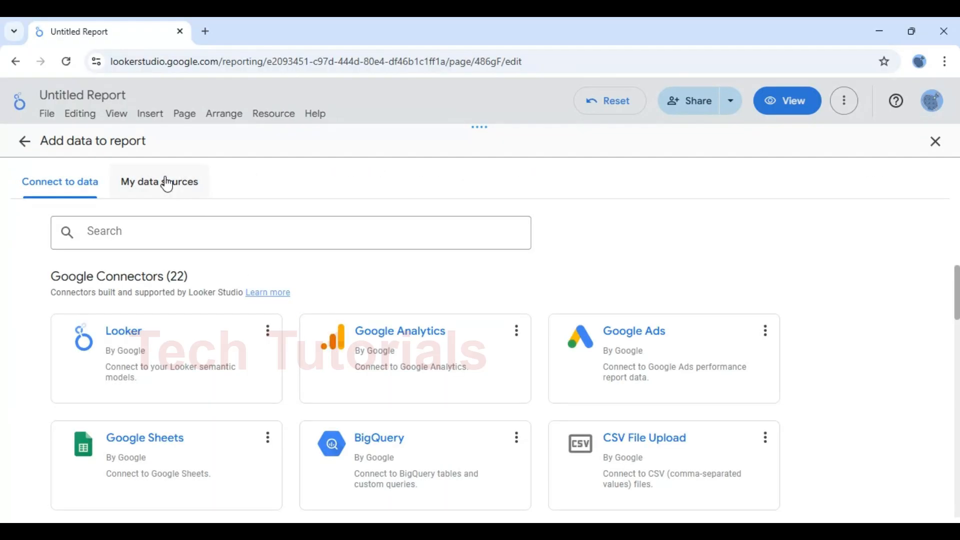
left_click(205, 196)
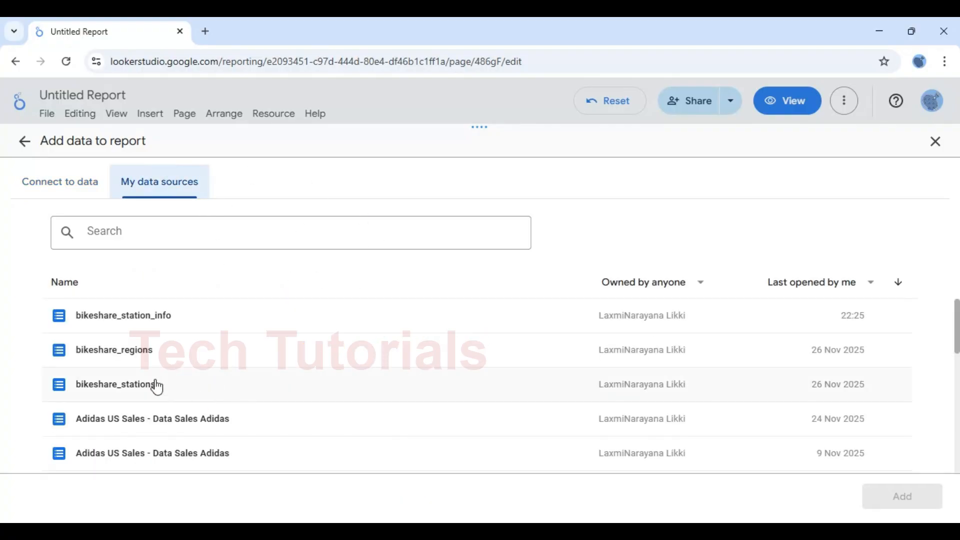
left_click(122, 354)
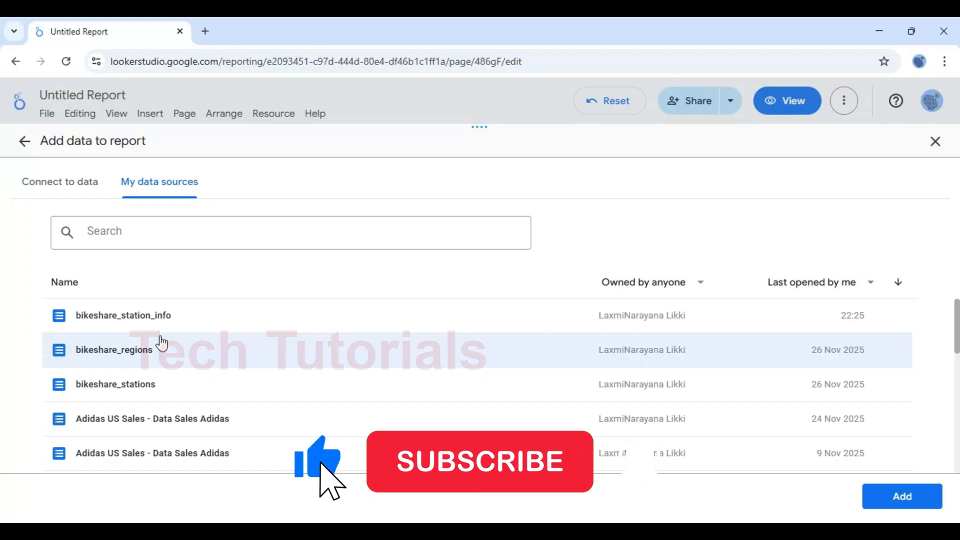
left_click(917, 498)
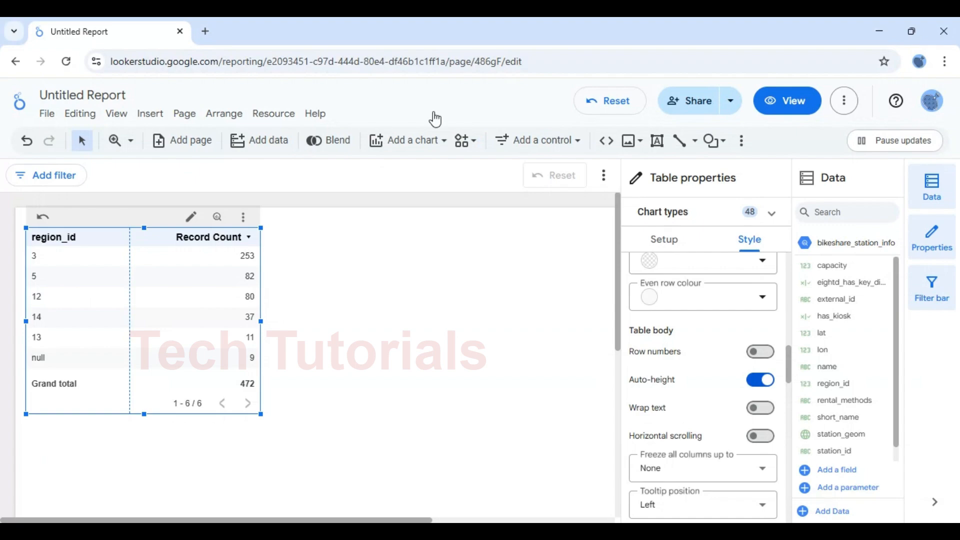
Show the bikeshare_regions fields and place a new table to the right of the first
left_click(470, 281)
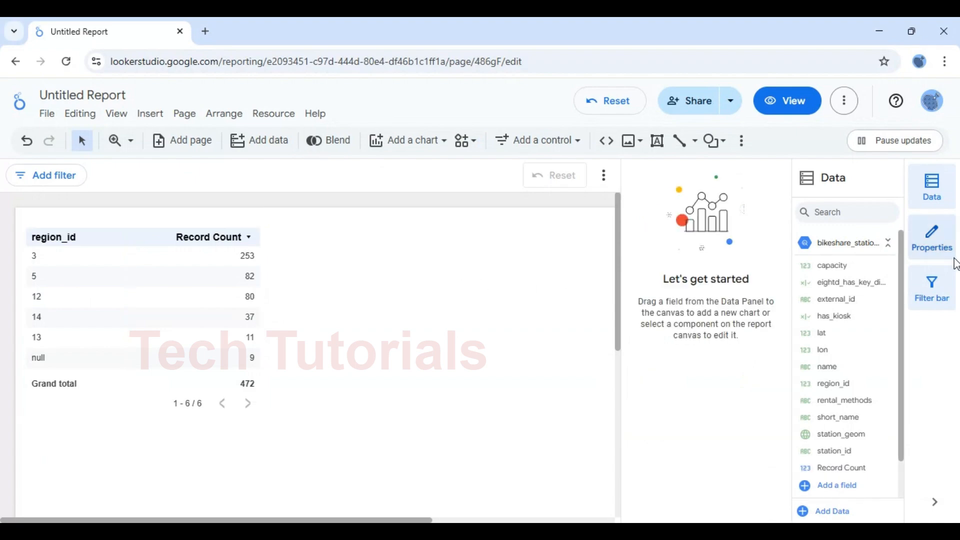
left_click(874, 247)
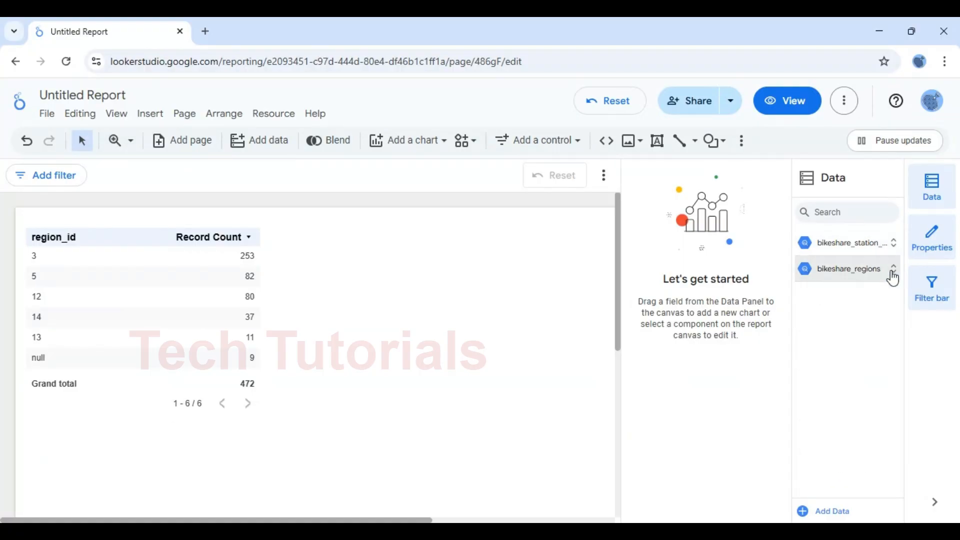
left_click(888, 272)
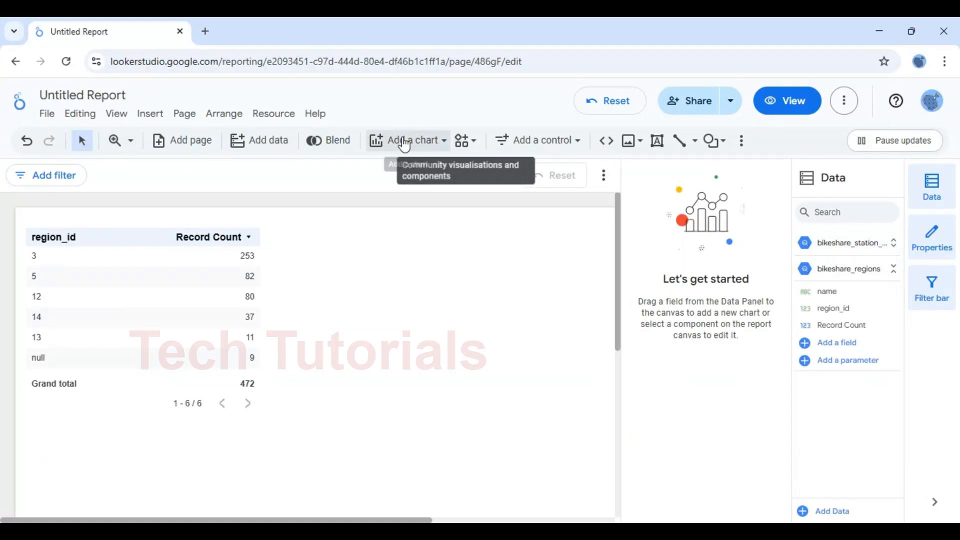
left_click(442, 142)
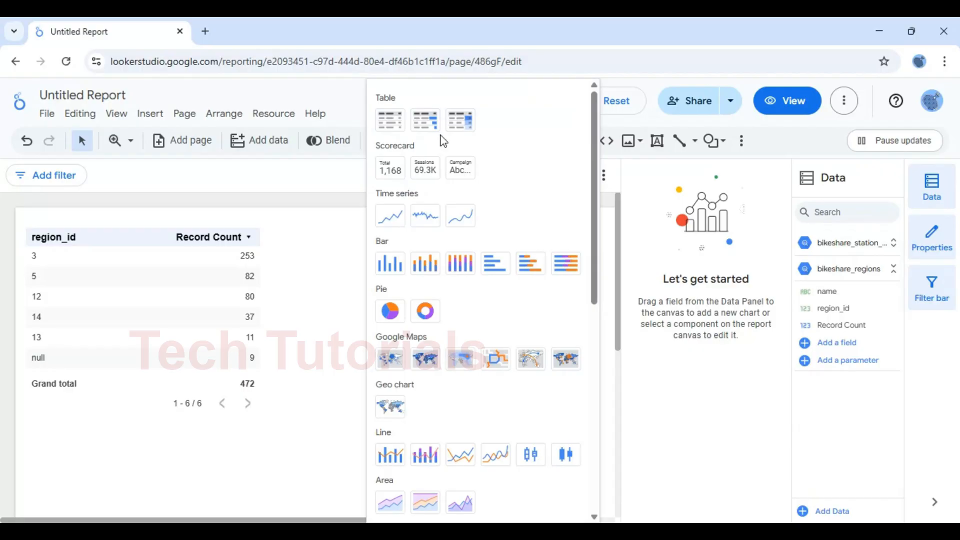
left_click(401, 123)
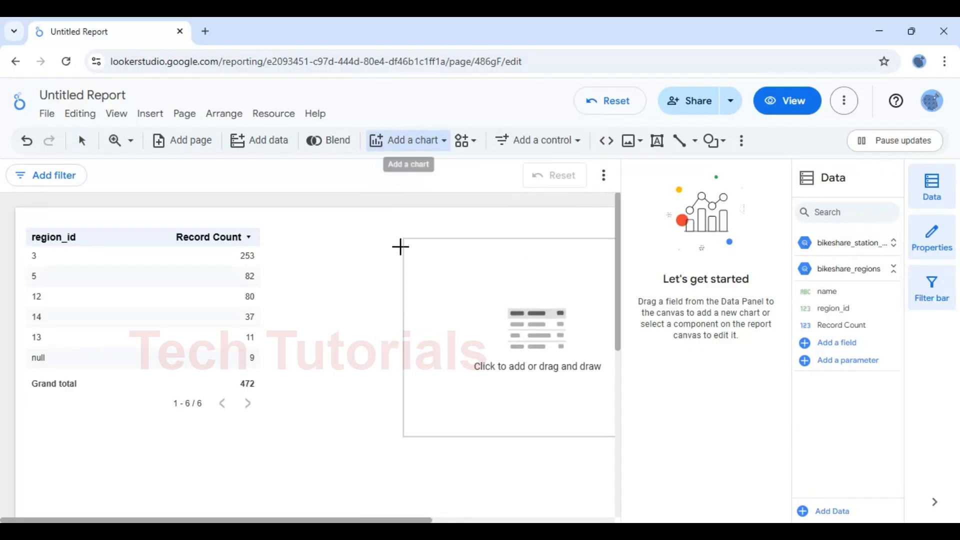
left_click(322, 232)
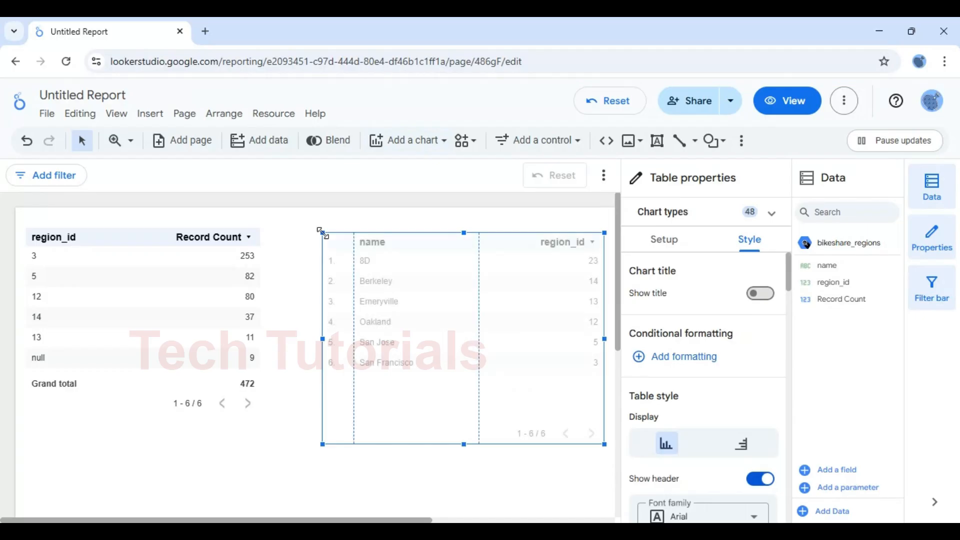
Make region_id the new table's only dimension, replacing name, and enable the summary row
left_click(663, 242)
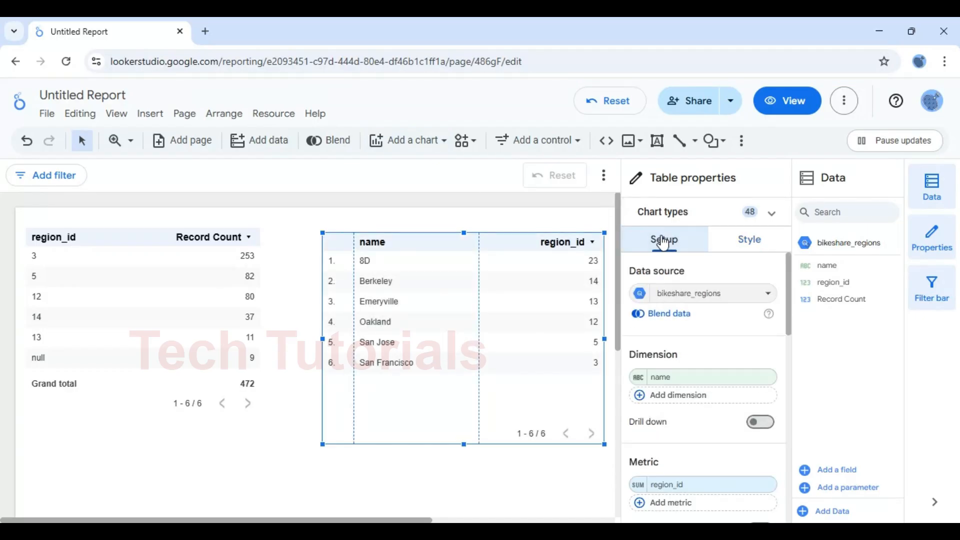
left_click_drag(833, 282, 685, 377)
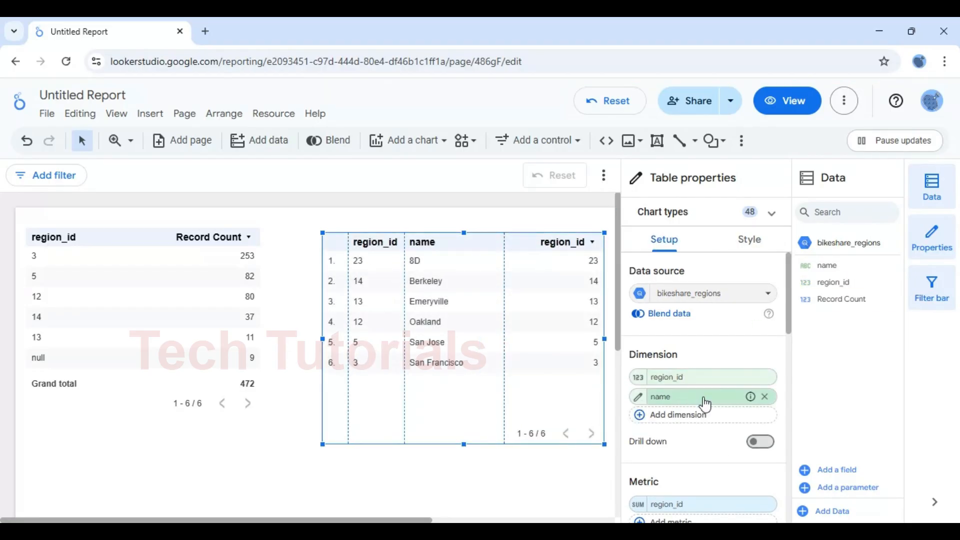
left_click(765, 396)
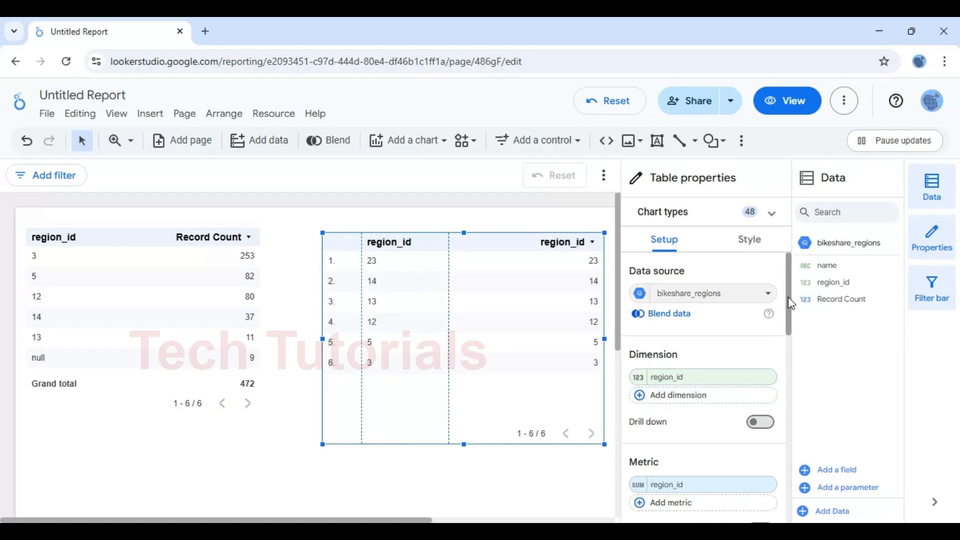
left_click_drag(790, 303, 791, 440)
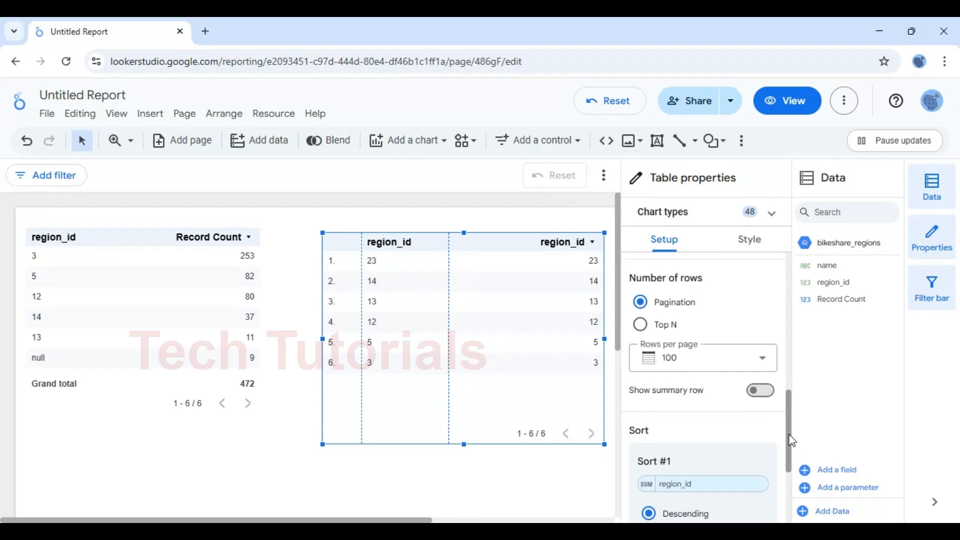
left_click(761, 396)
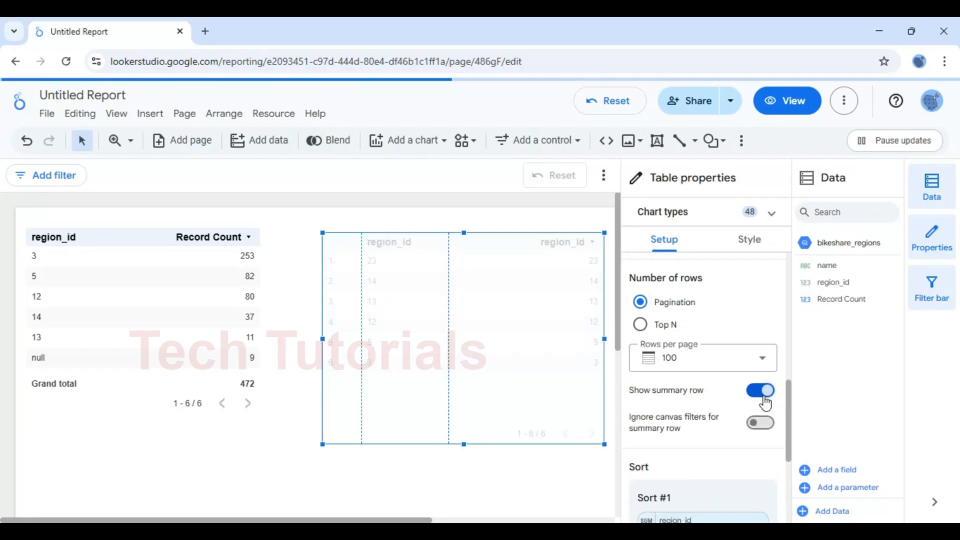
Turn off row numbers on the new regions table and deselect it
left_click(749, 250)
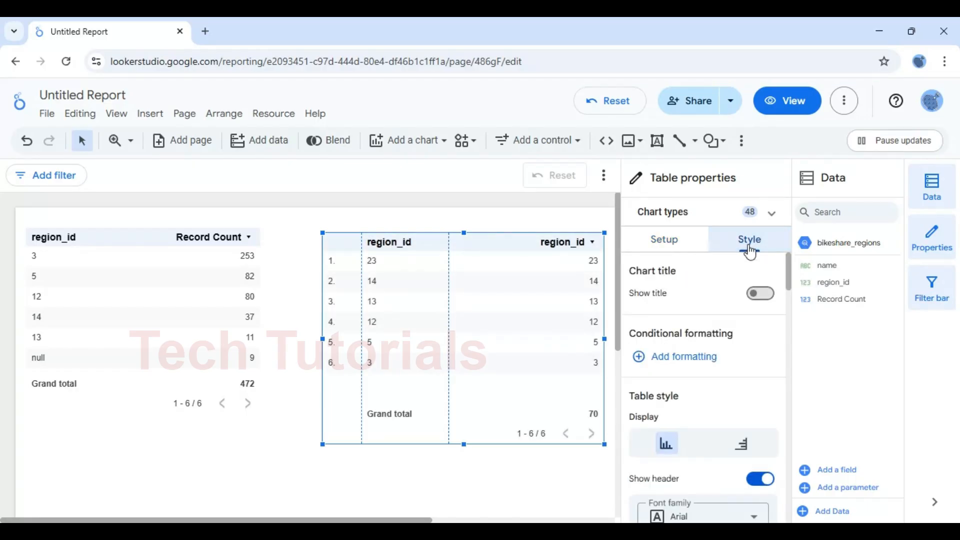
left_click_drag(786, 275, 791, 381)
left_click(760, 295)
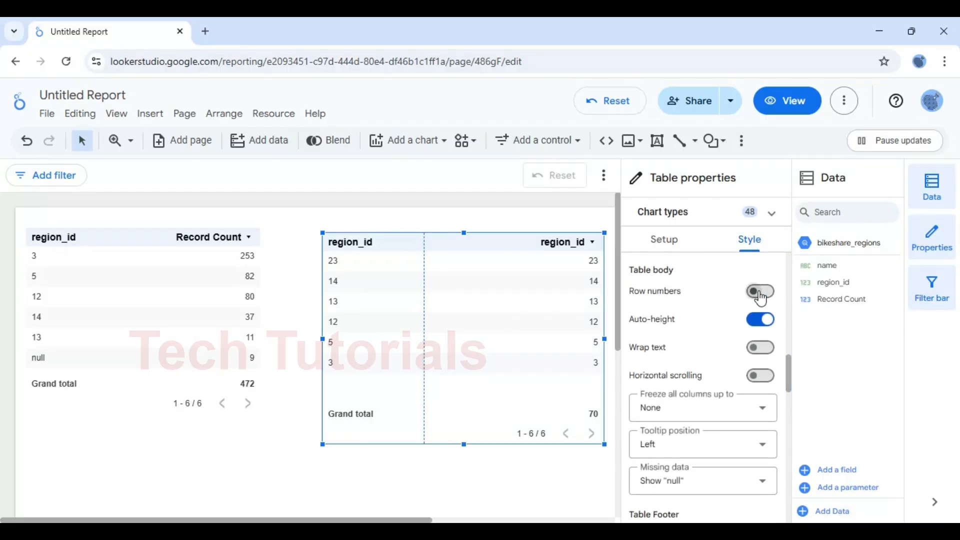
left_click(255, 462)
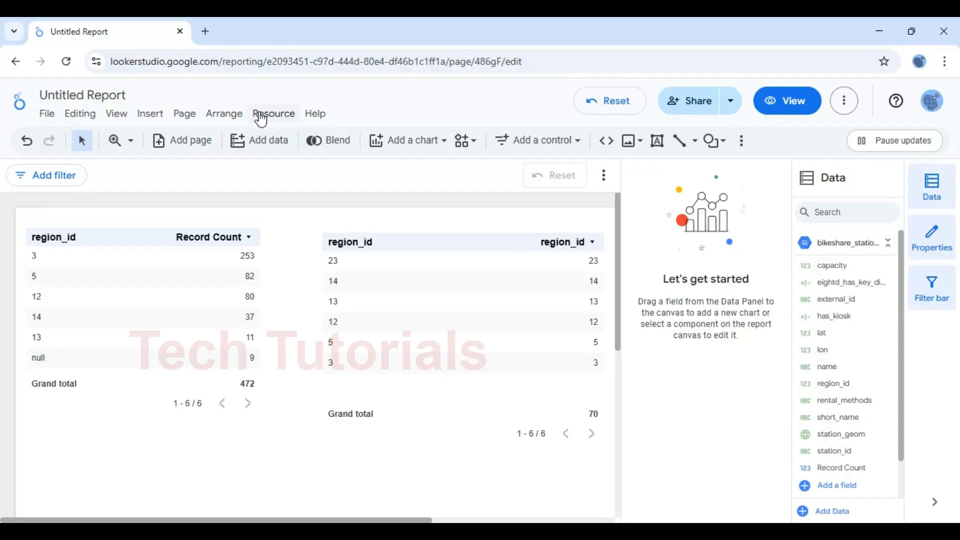
Open the Resource menu
left_click(283, 115)
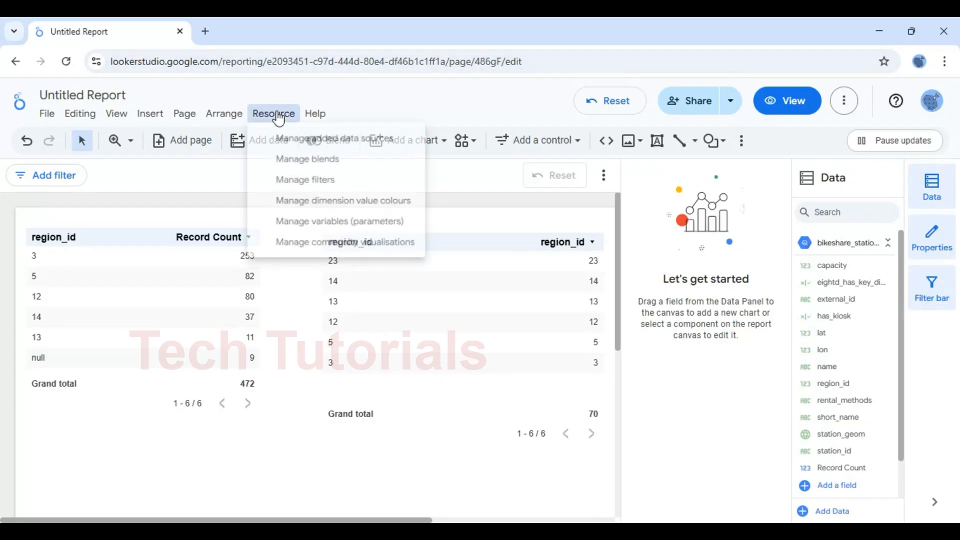
Start a new blend with bikeshare_station_info as Table 1 and region_id as a dimension
left_click(317, 162)
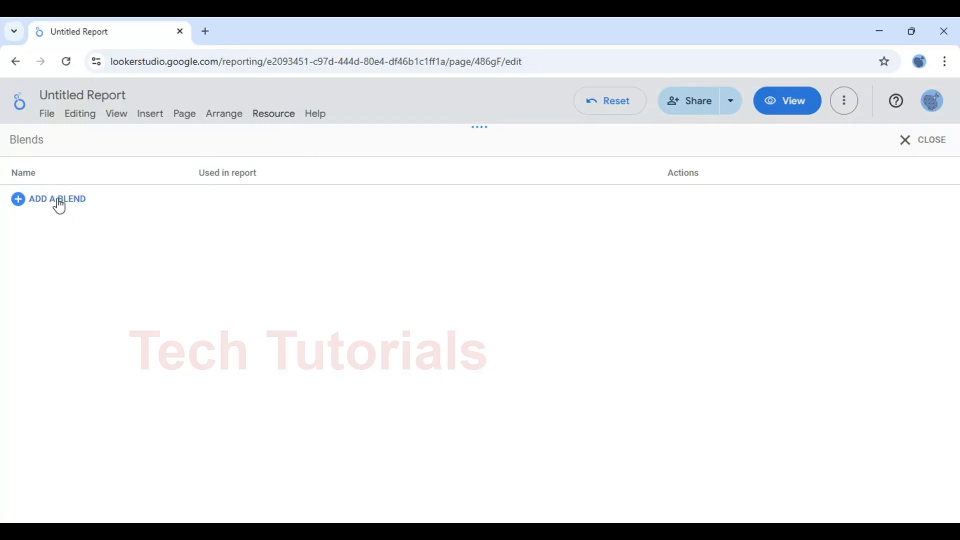
left_click(59, 199)
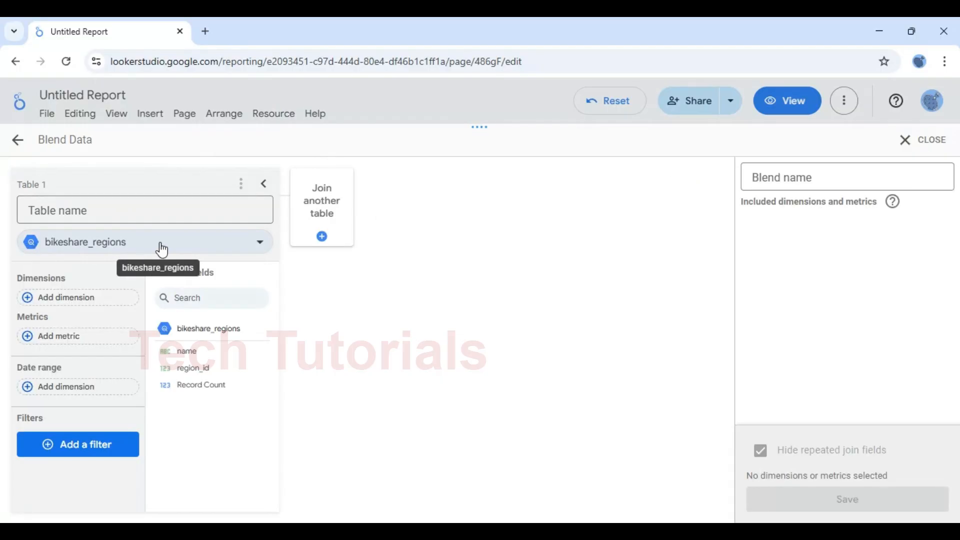
left_click(254, 250)
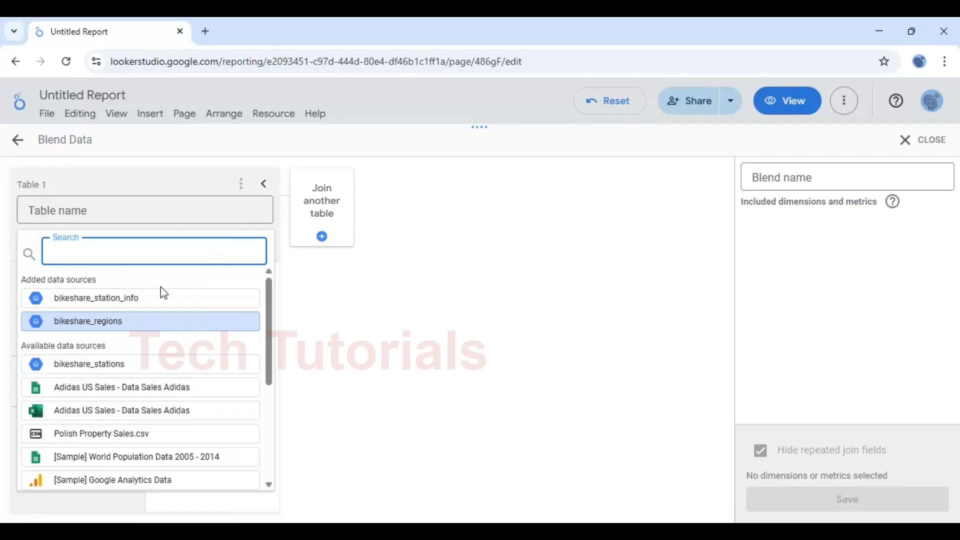
left_click(142, 298)
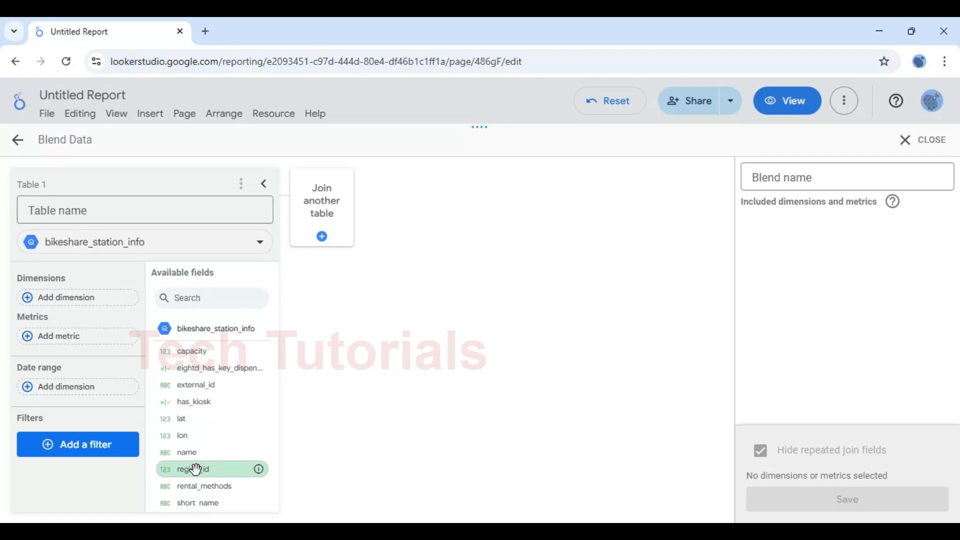
left_click_drag(196, 469, 91, 307)
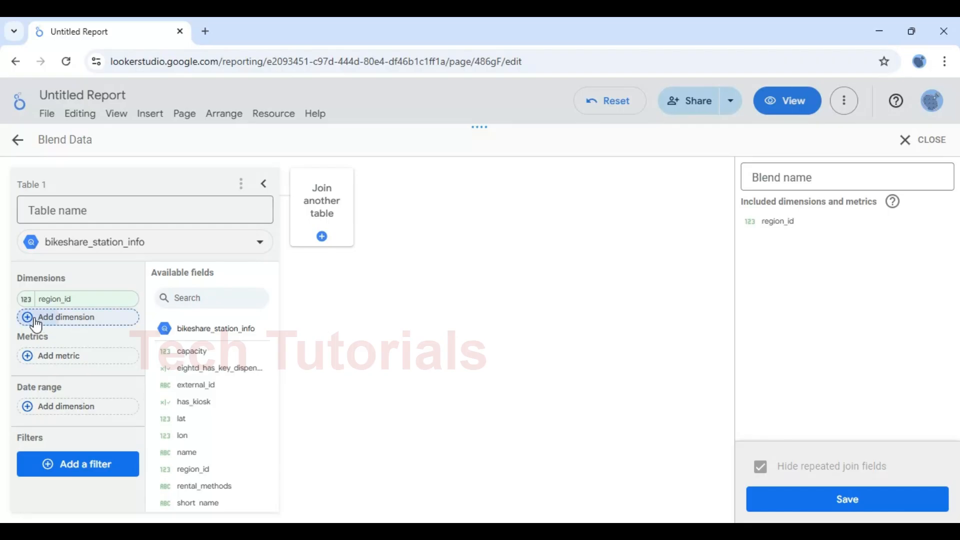
Add name, station_id and short_name dimensions and a Record Count metric to Table 1
left_click(36, 324)
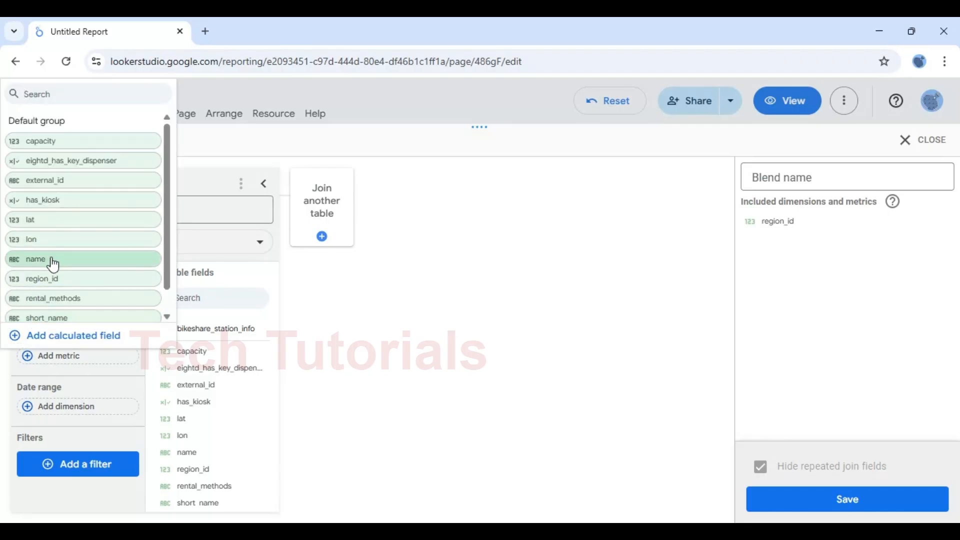
left_click(45, 262)
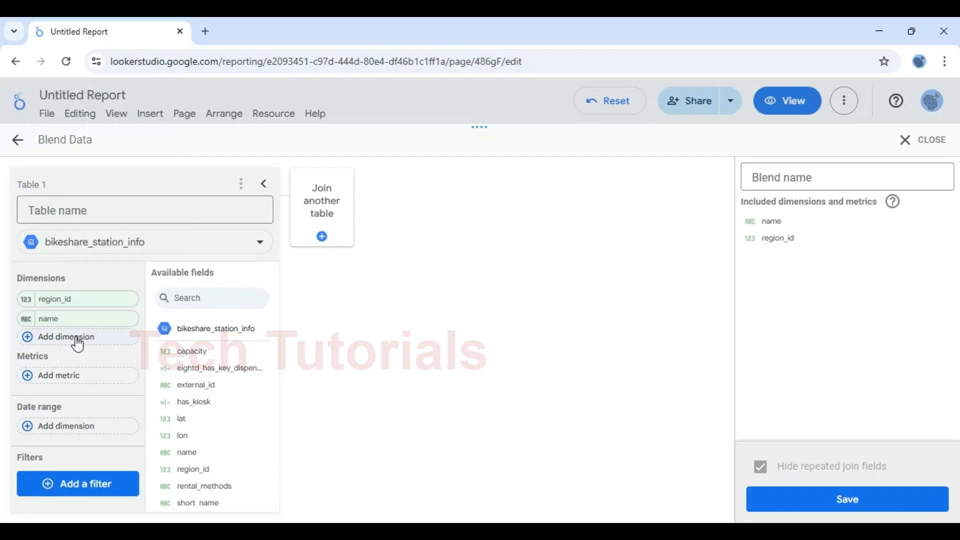
left_click(78, 341)
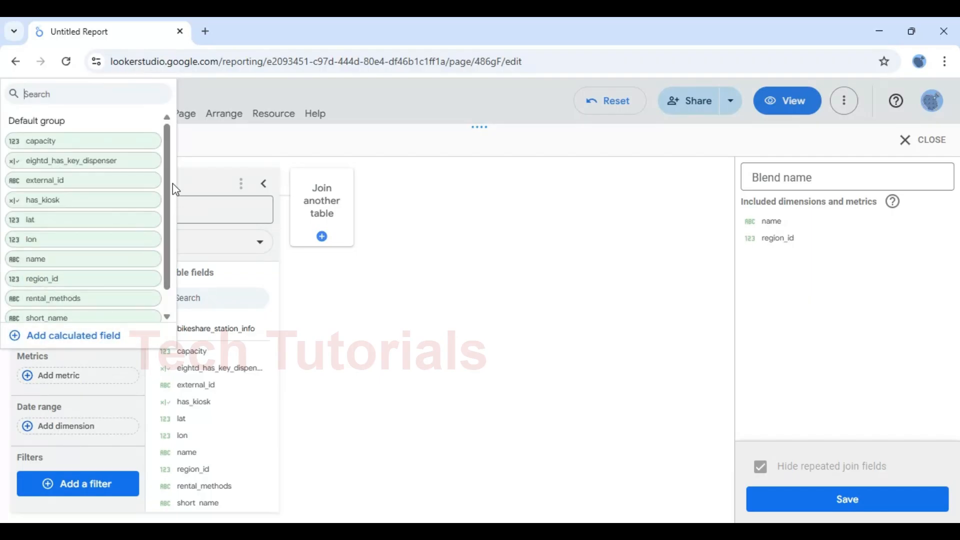
scroll(171, 184, "down", 1)
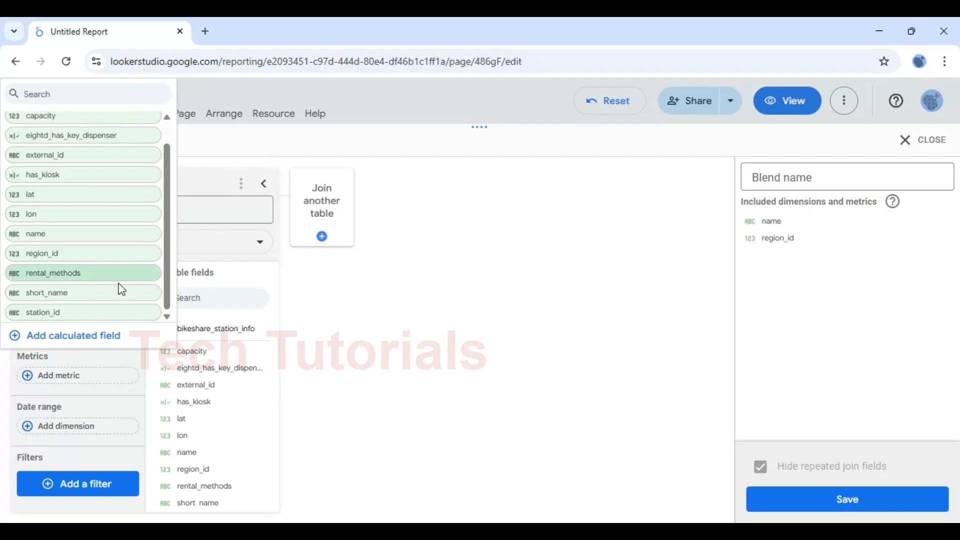
left_click(54, 312)
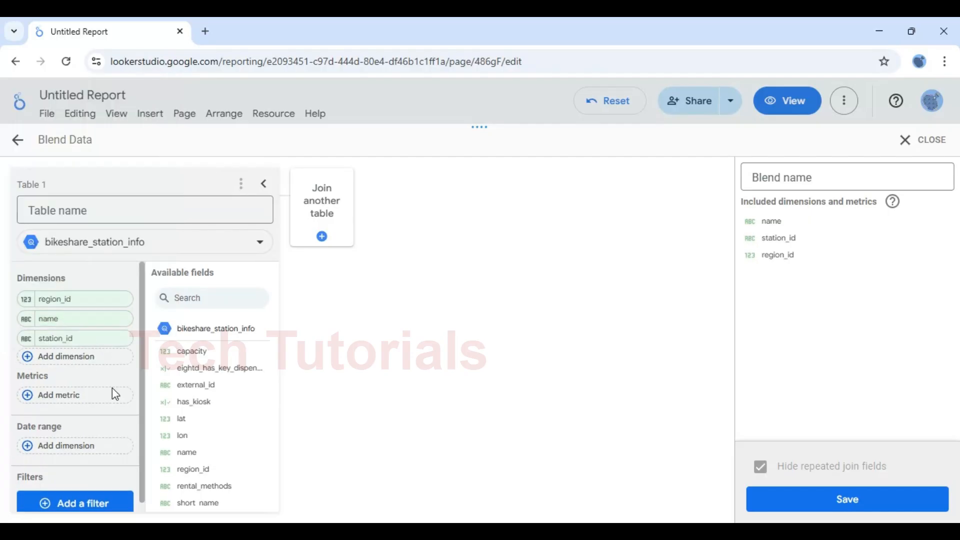
left_click(62, 364)
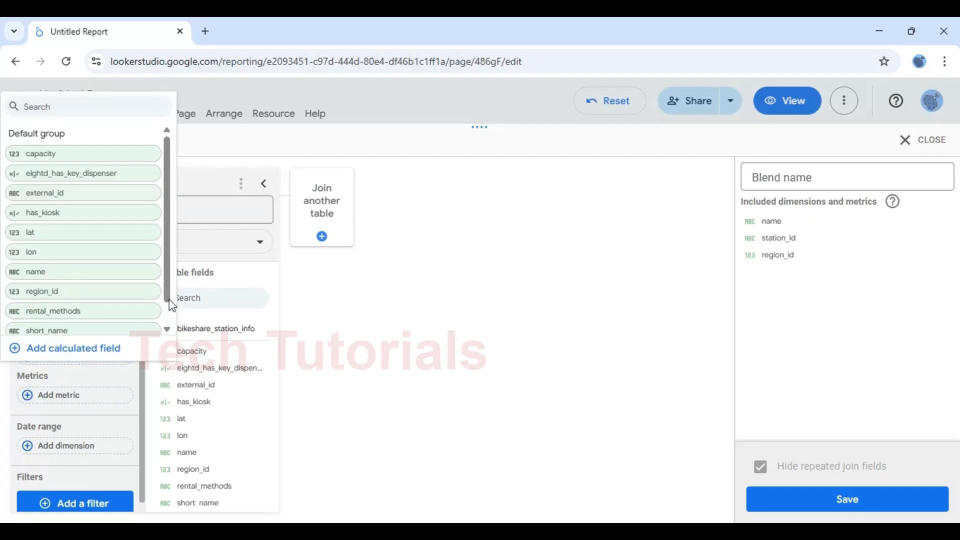
left_click(71, 338)
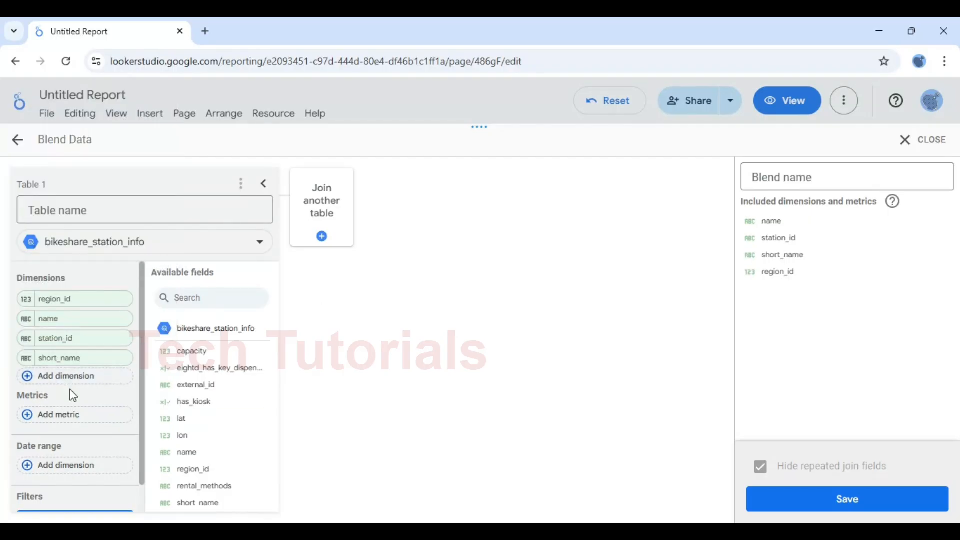
left_click(54, 417)
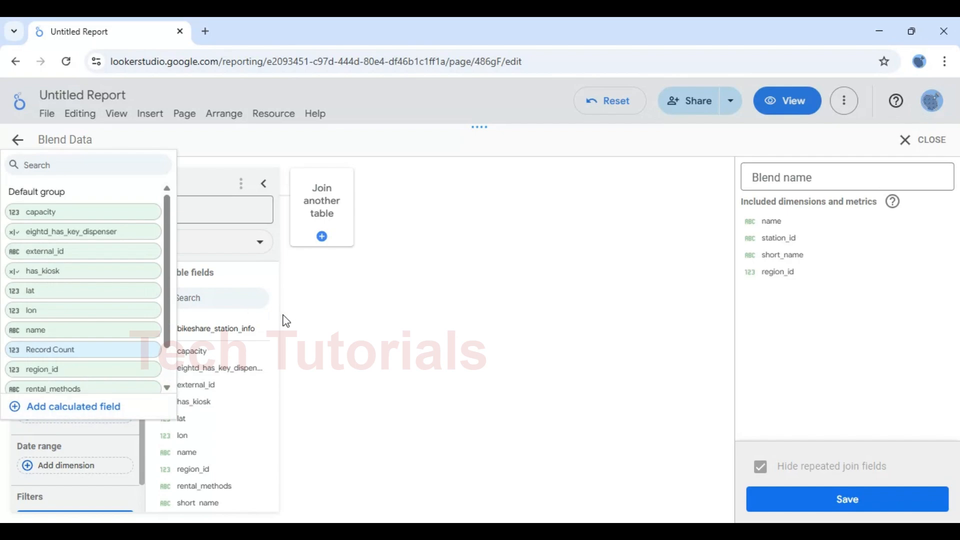
left_click(67, 348)
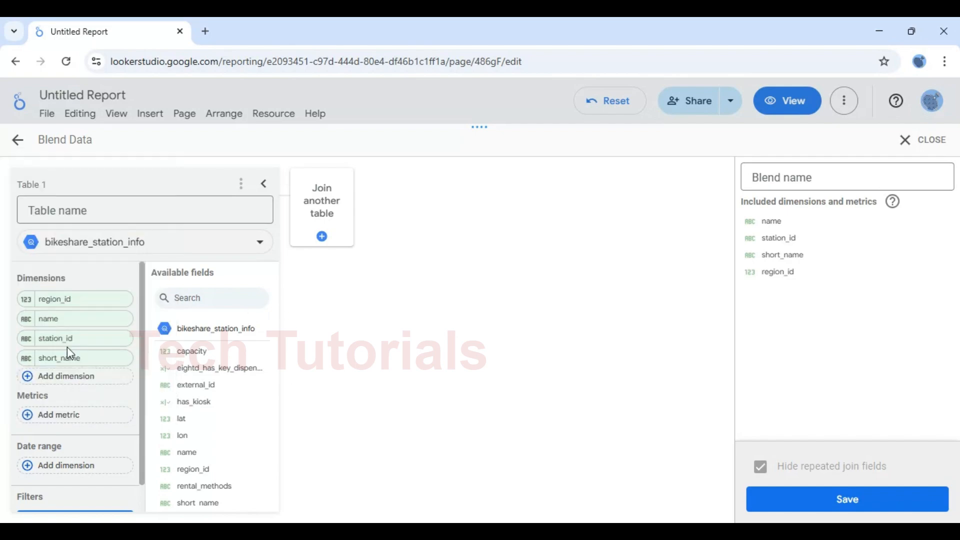
Join bikeshare_regions as Table 2 and bring up its join configuration
left_click(323, 237)
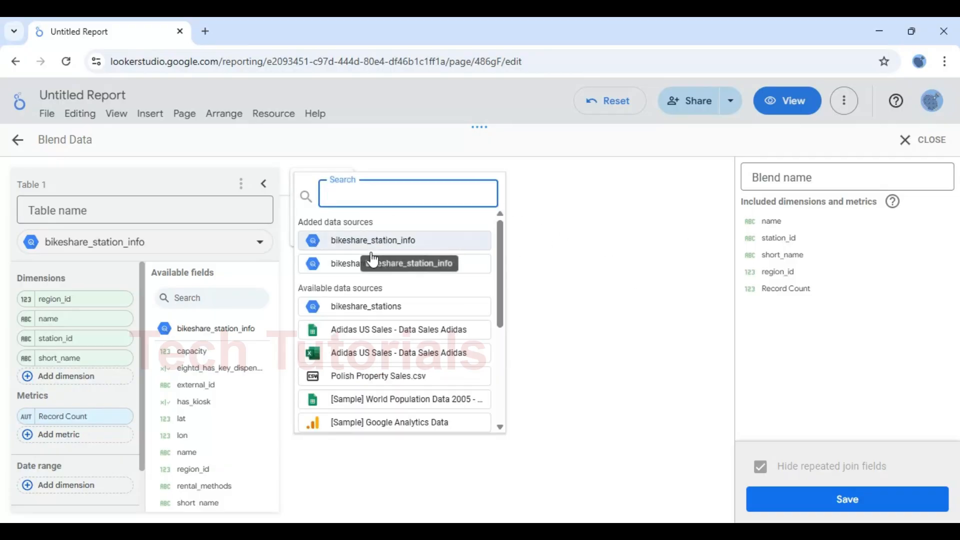
left_click(347, 266)
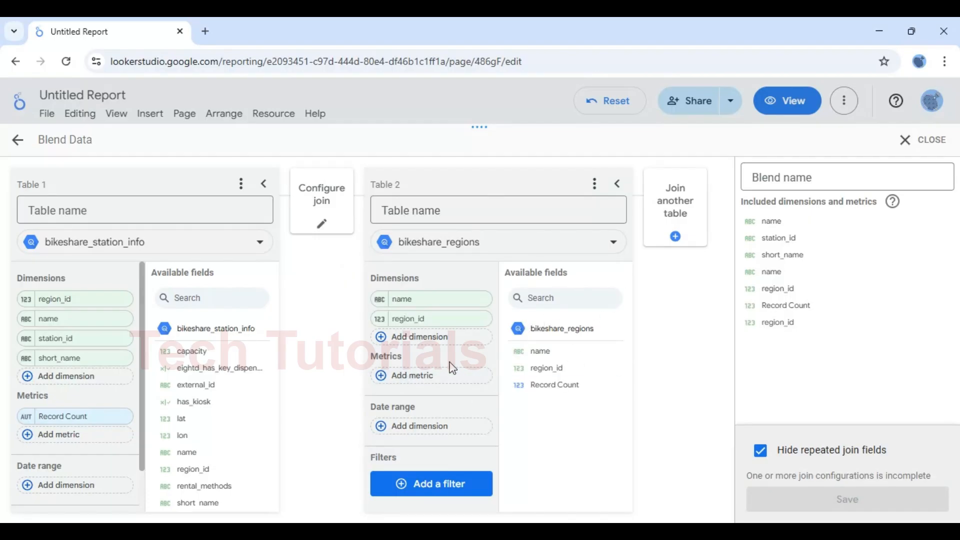
left_click(328, 228)
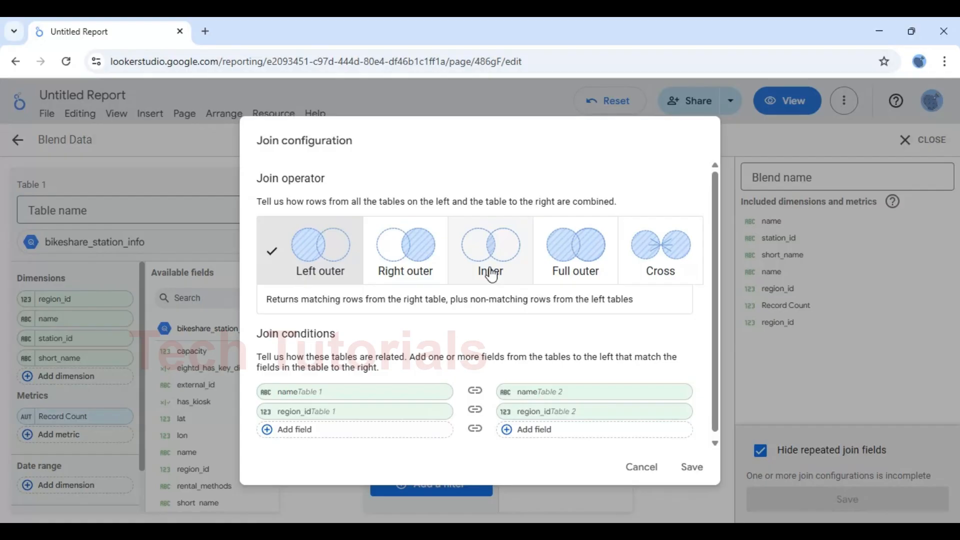
Keep Left outer, delete the name condition so only region_id matches, and save
left_click(324, 266)
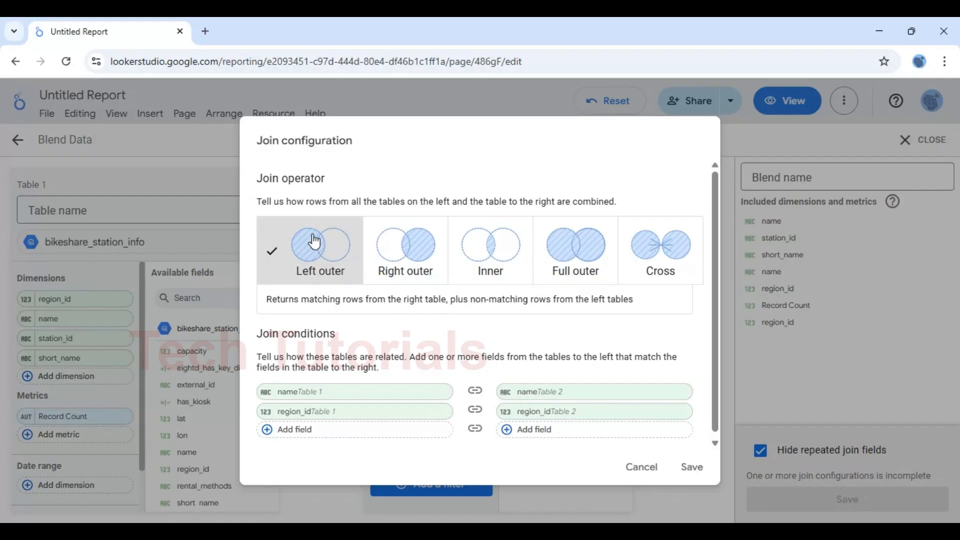
left_click(440, 392)
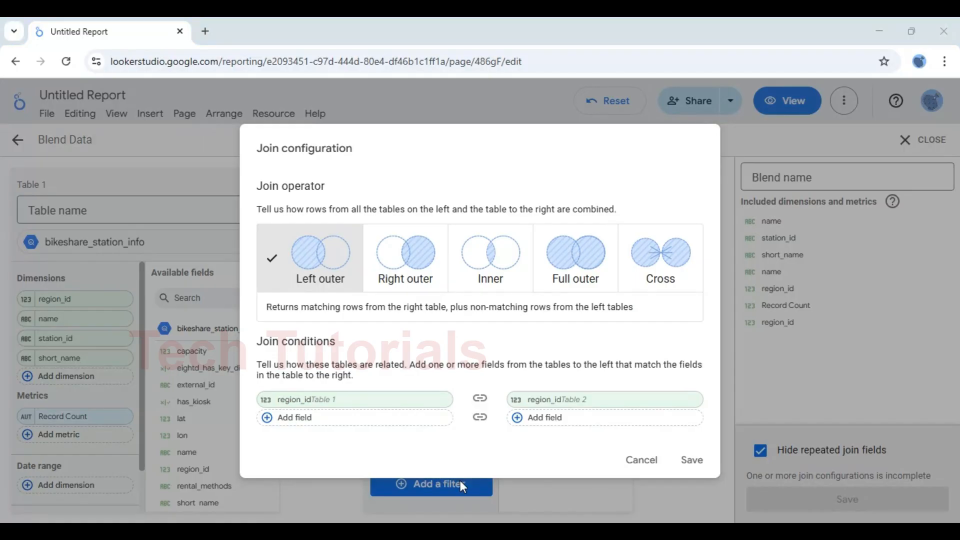
left_click(693, 460)
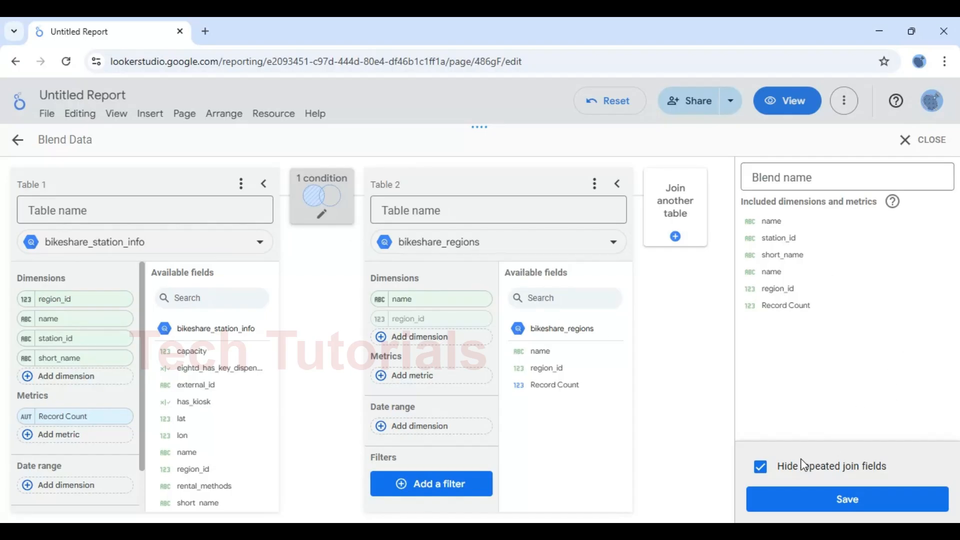
Keep repeated join fields hidden, name the blend 'Region Stations', save it, and close the editor
left_click(760, 467)
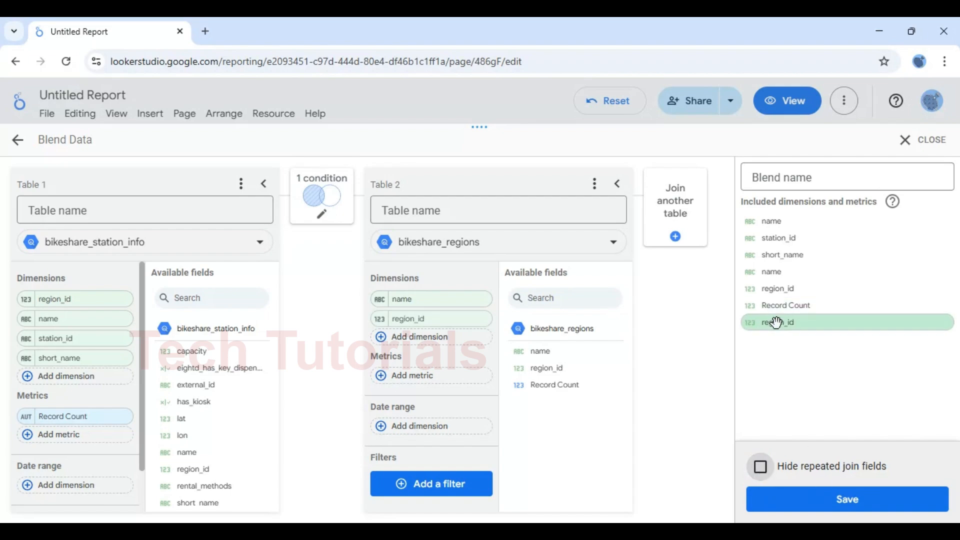
left_click(761, 472)
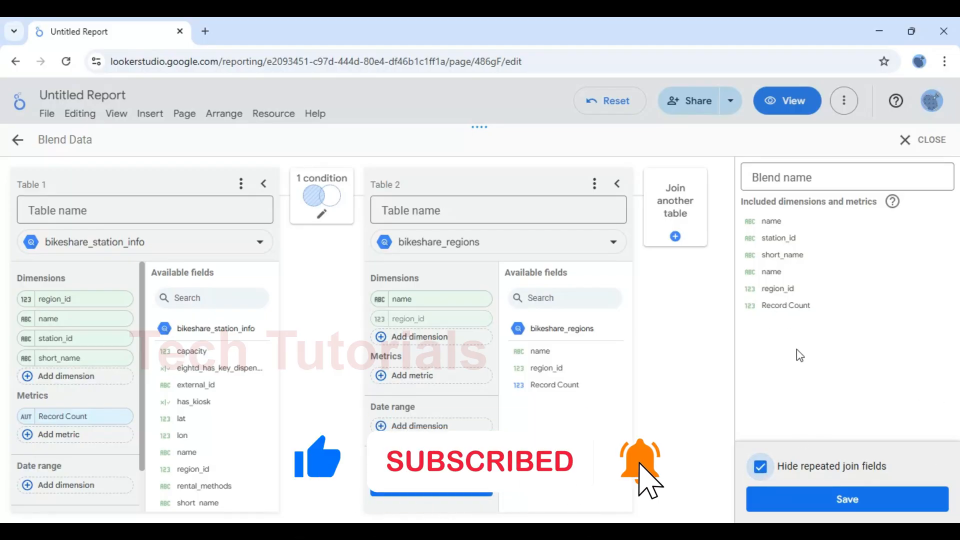
left_click(808, 173)
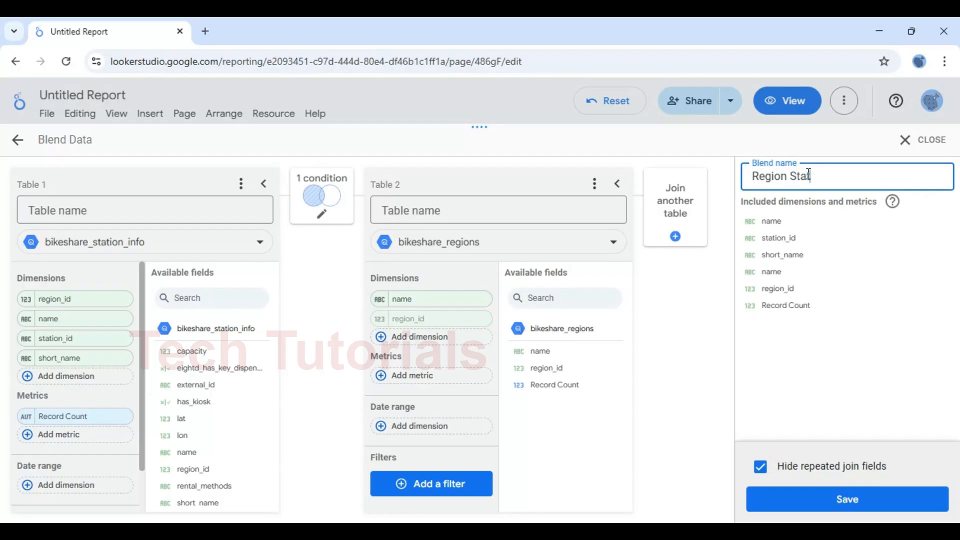
left_click(823, 502)
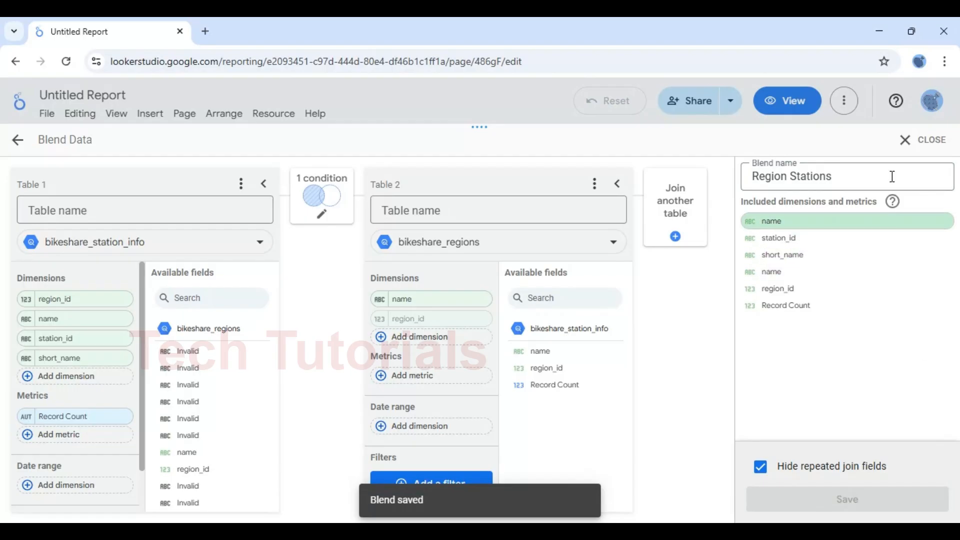
left_click(910, 140)
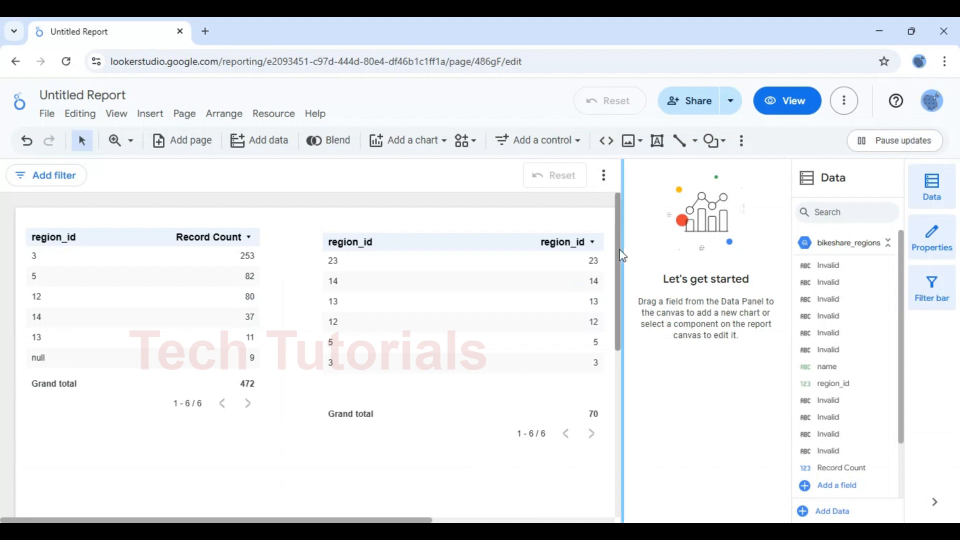
Collapse bikeshare_stations in the Data panel and expand the Region Stations blend's field list
left_click_drag(619, 257, 619, 285)
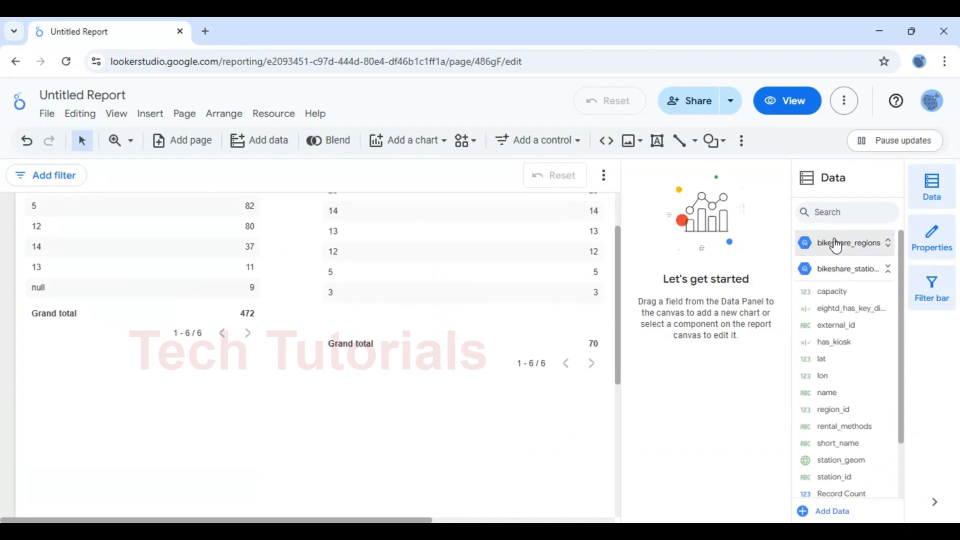
left_click(844, 270)
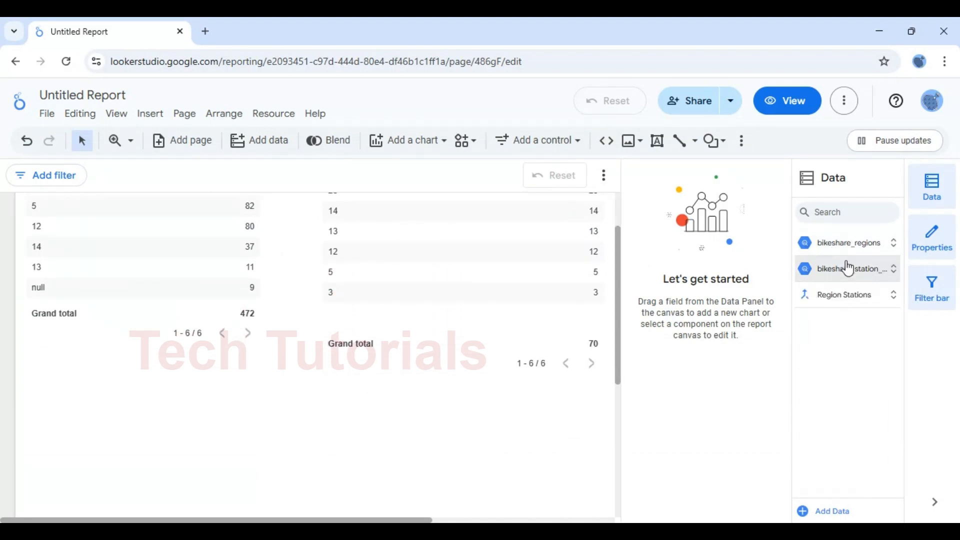
left_click(857, 305)
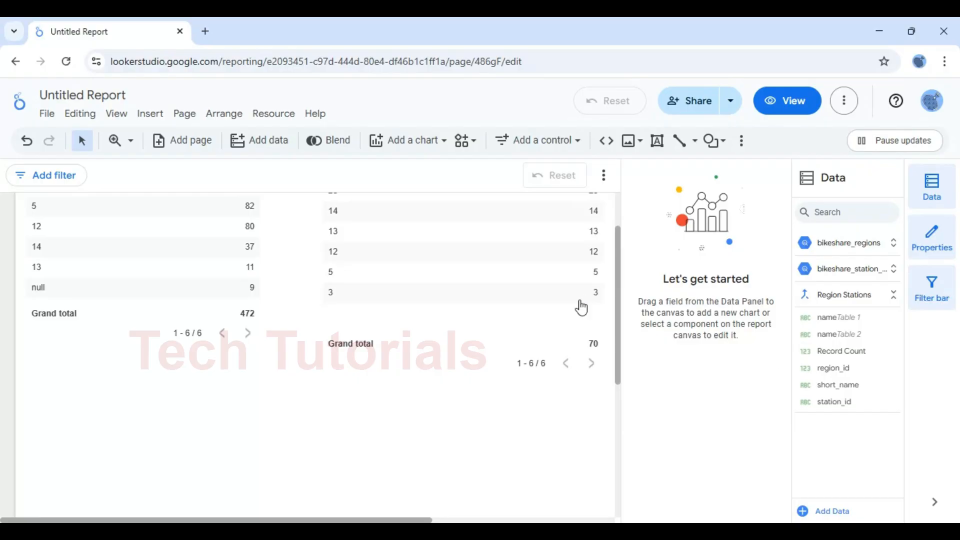
left_click_drag(619, 308, 618, 356)
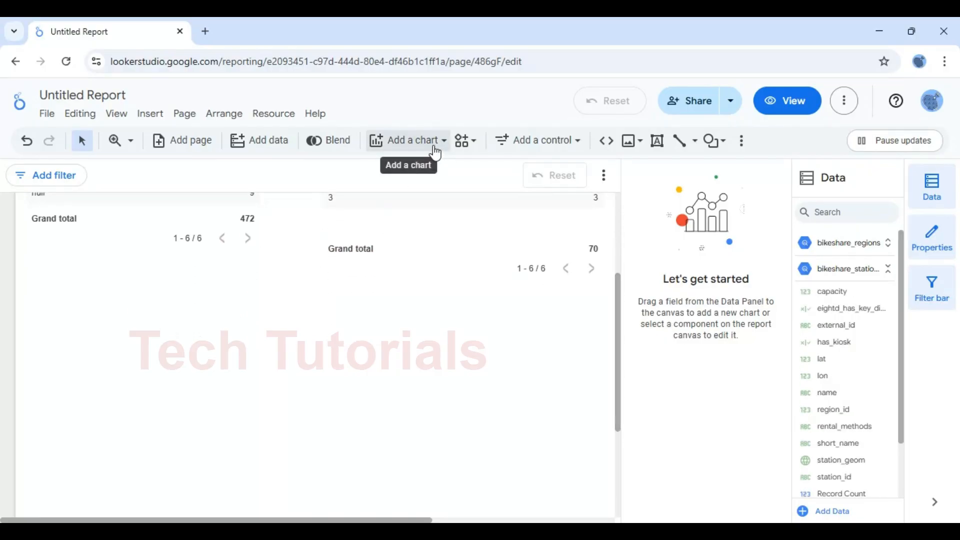
Insert a new table chart on the canvas below the existing region tables
left_click(435, 150)
left_click(389, 120)
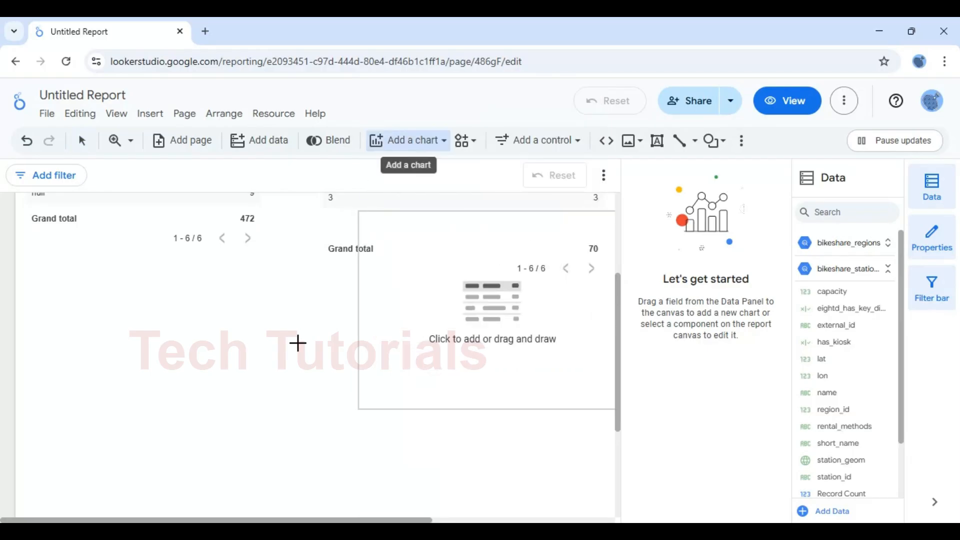
left_click(140, 310)
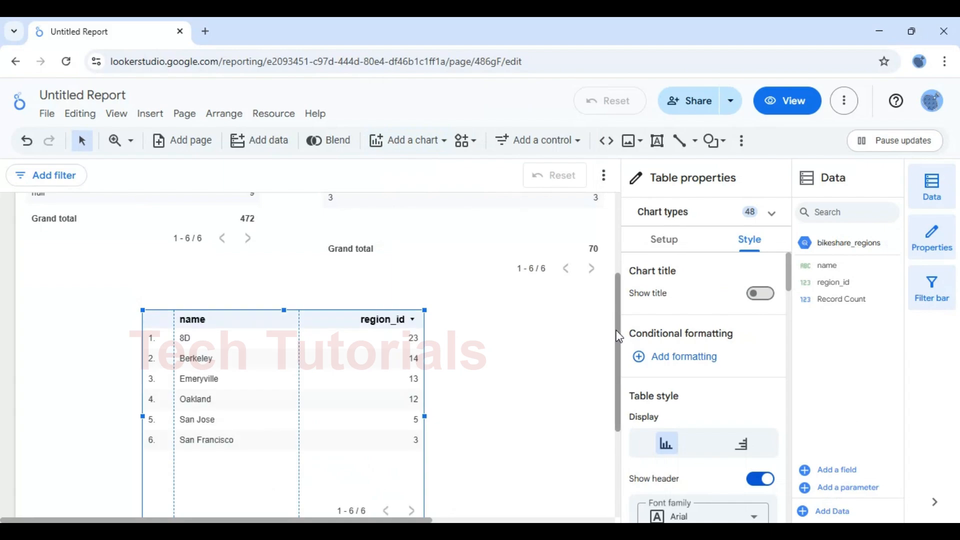
left_click_drag(617, 342, 618, 374)
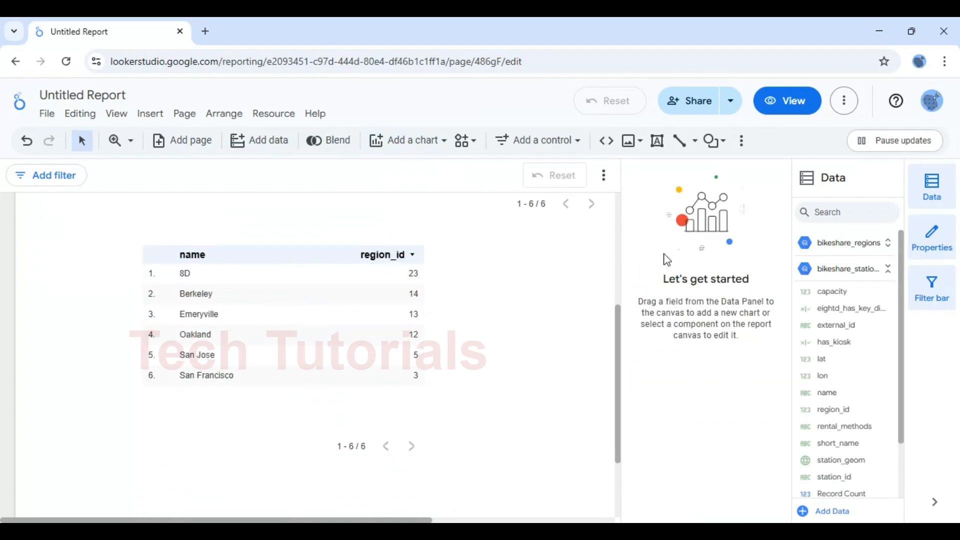
Replace the new table's region_id metric with Record Count
left_click(330, 325)
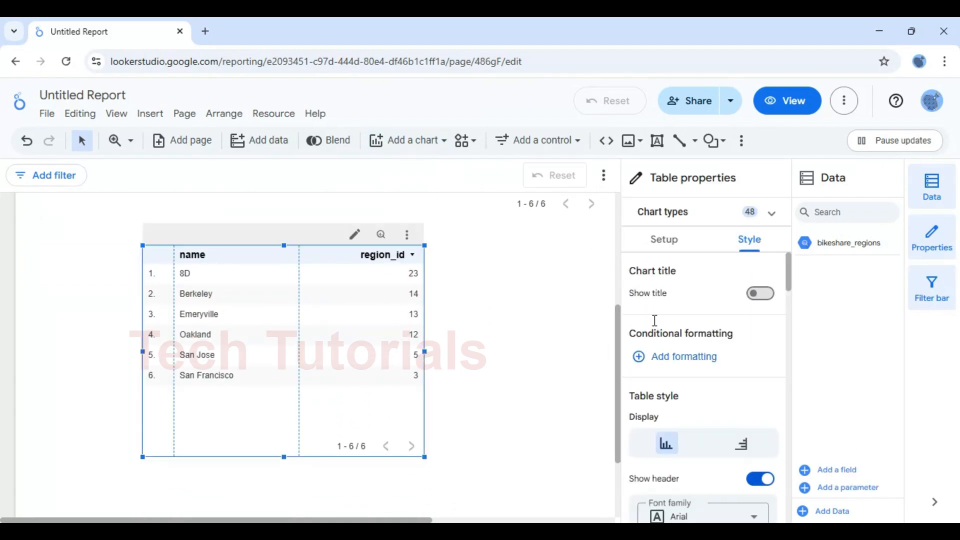
left_click(650, 245)
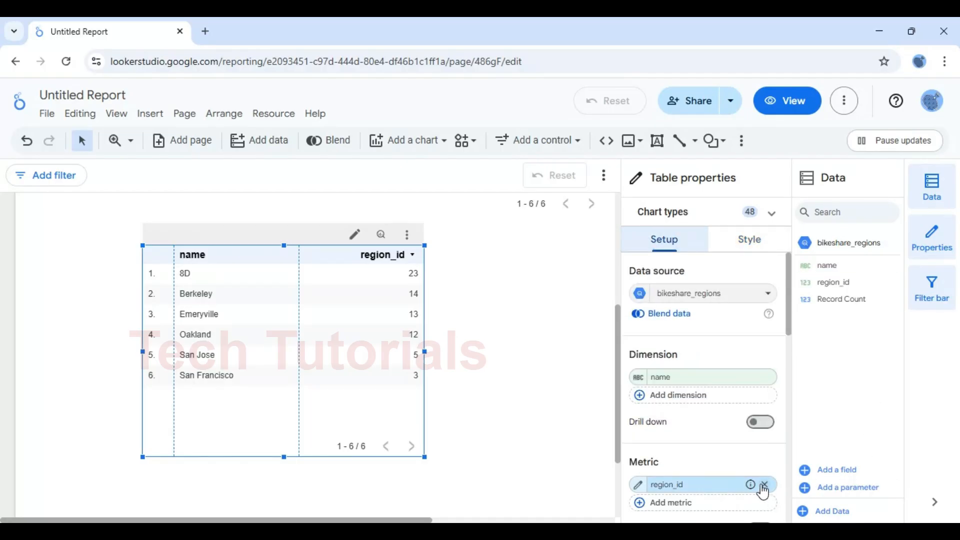
left_click(764, 485)
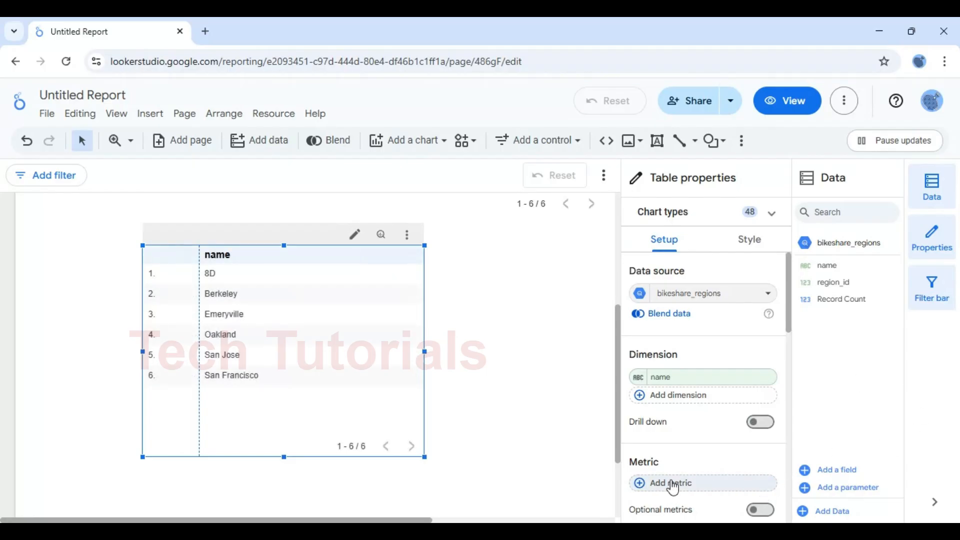
left_click(673, 485)
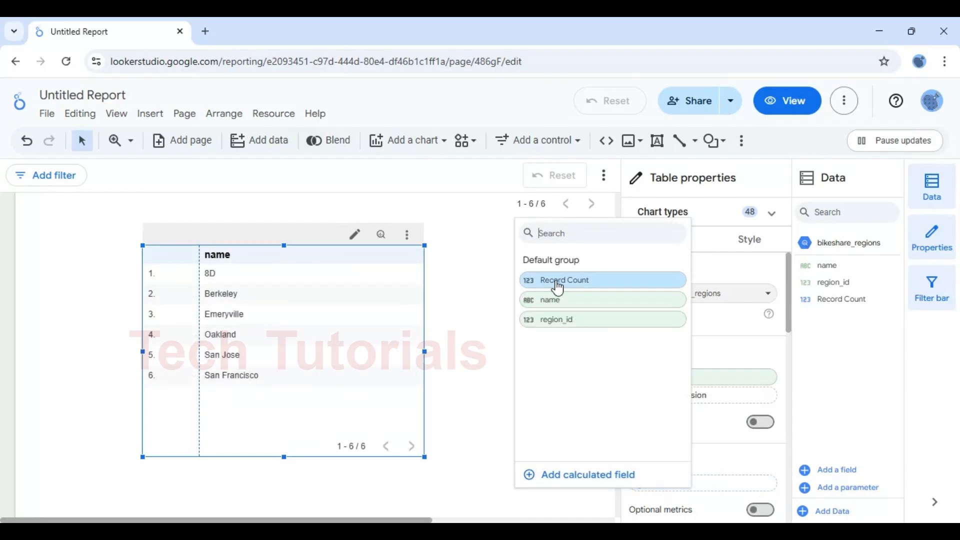
left_click(556, 281)
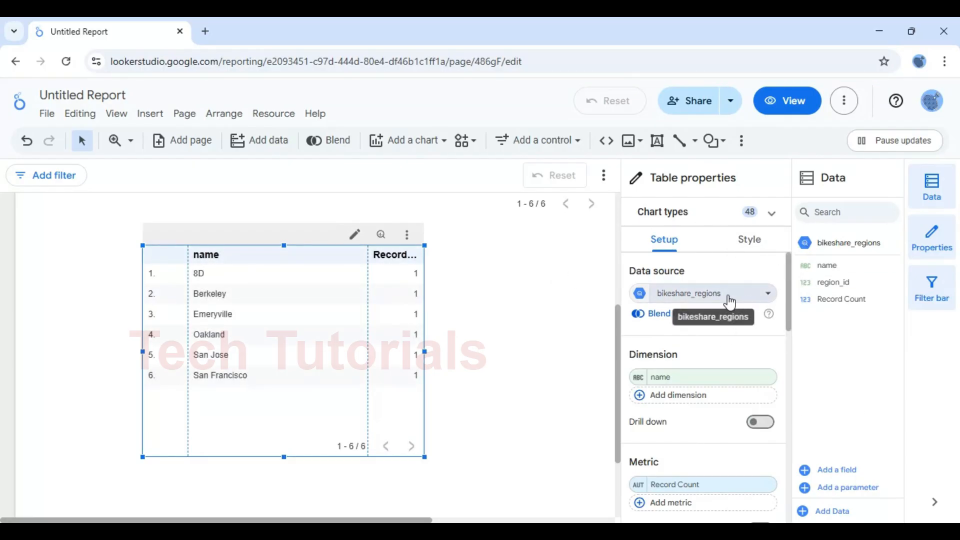
Switch the table's data source to Region Stations and use region_id instead of name as its dimension
left_click(676, 299)
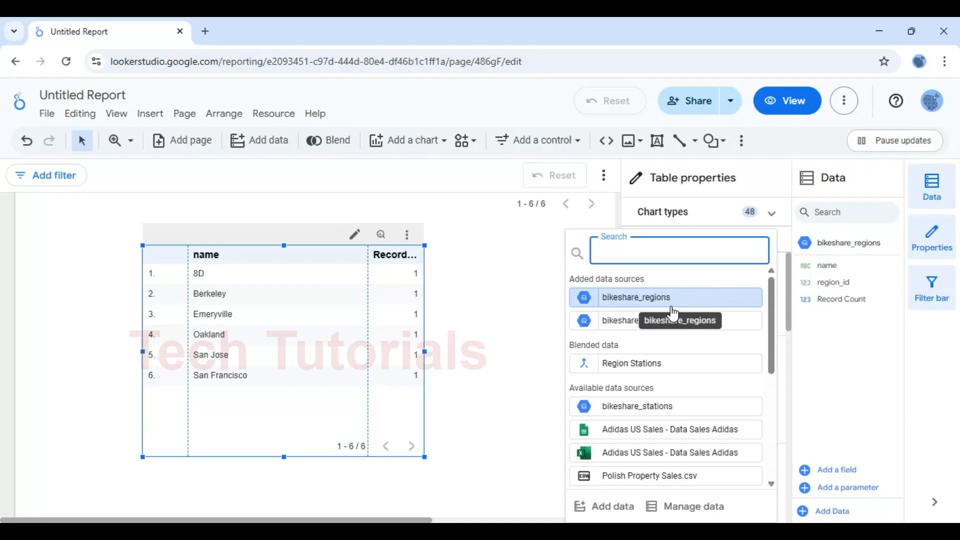
left_click(649, 368)
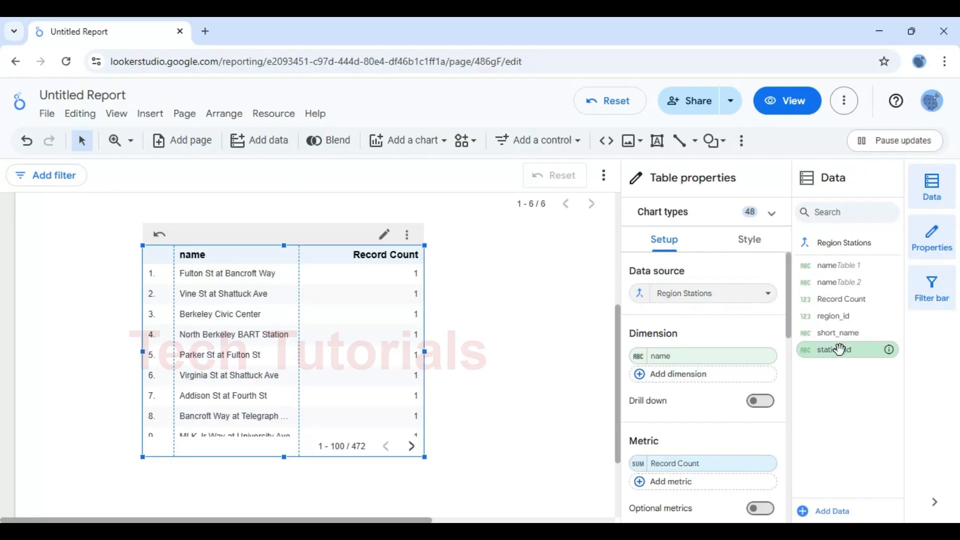
left_click(764, 355)
left_click(703, 355)
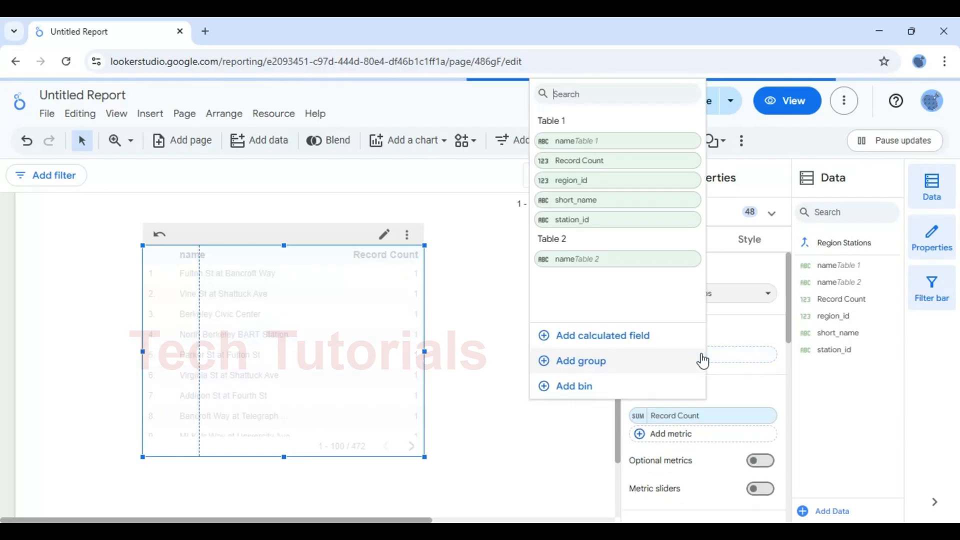
left_click(580, 180)
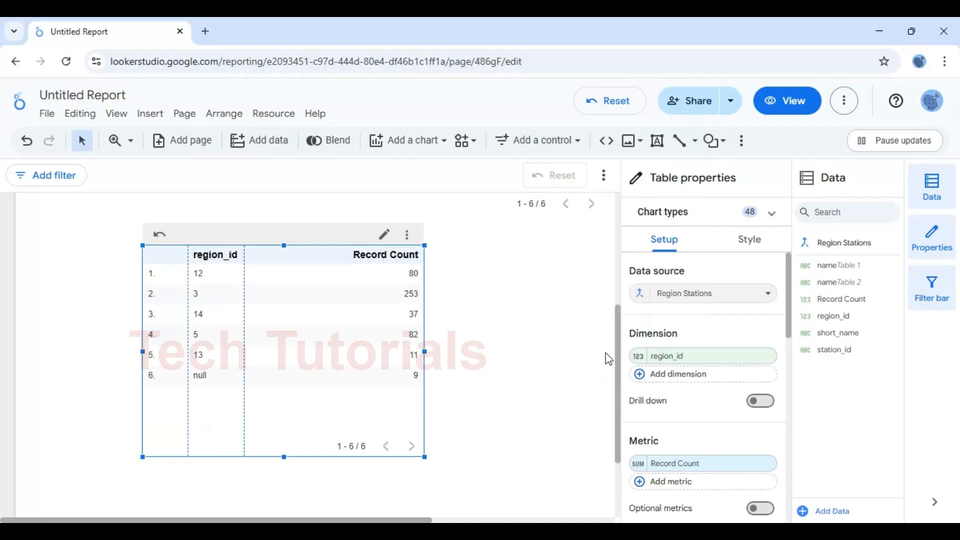
left_click_drag(620, 375, 618, 313)
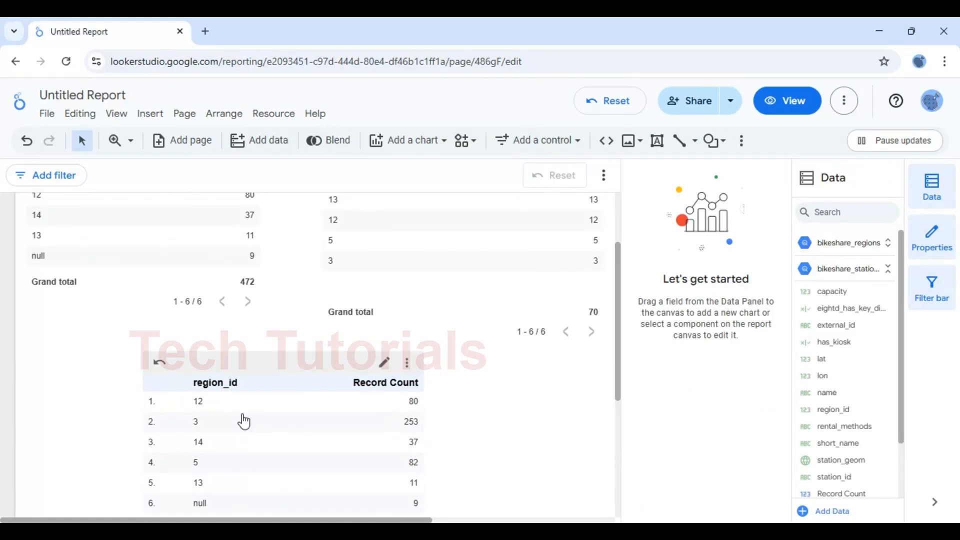
Sort the Region Stations table ascending by region_id
left_click(229, 389)
left_click(229, 389)
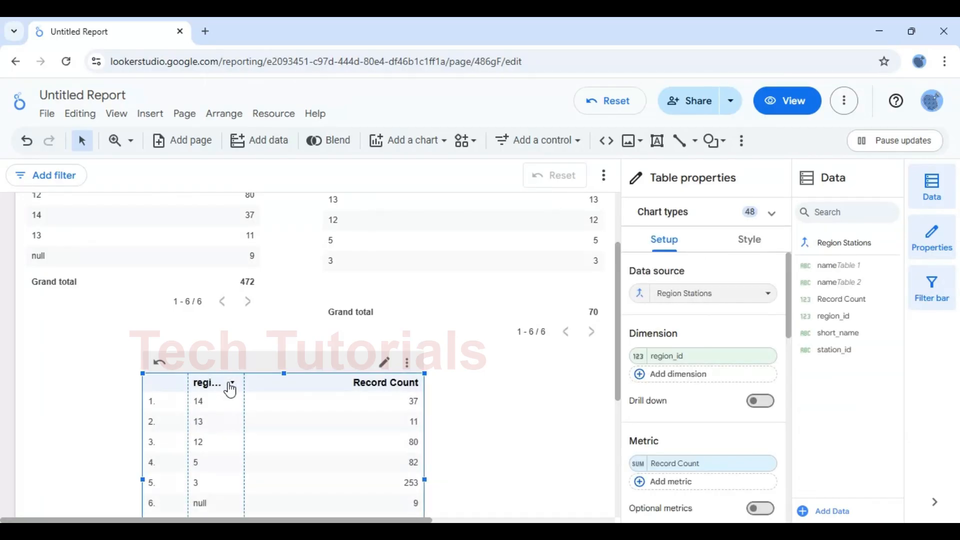
left_click(230, 389)
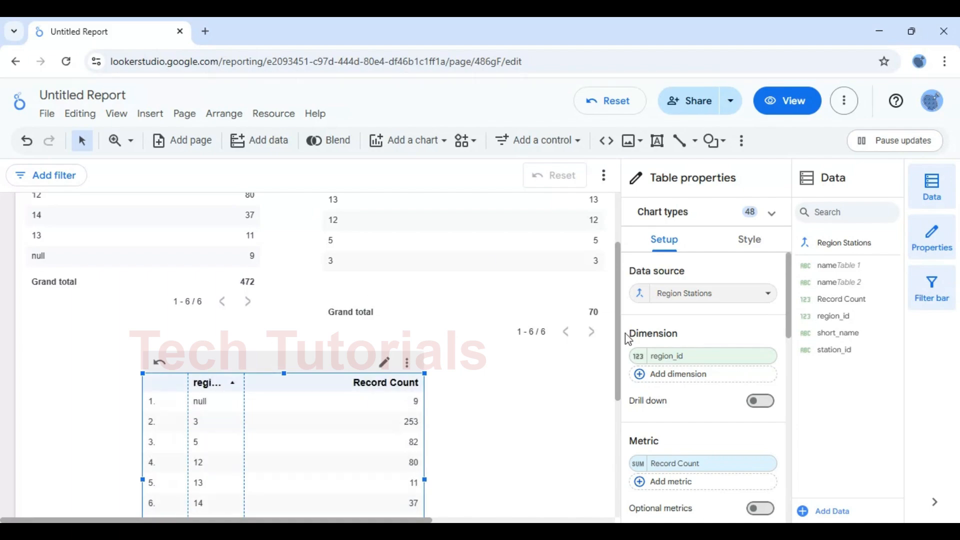
left_click_drag(618, 311, 615, 241)
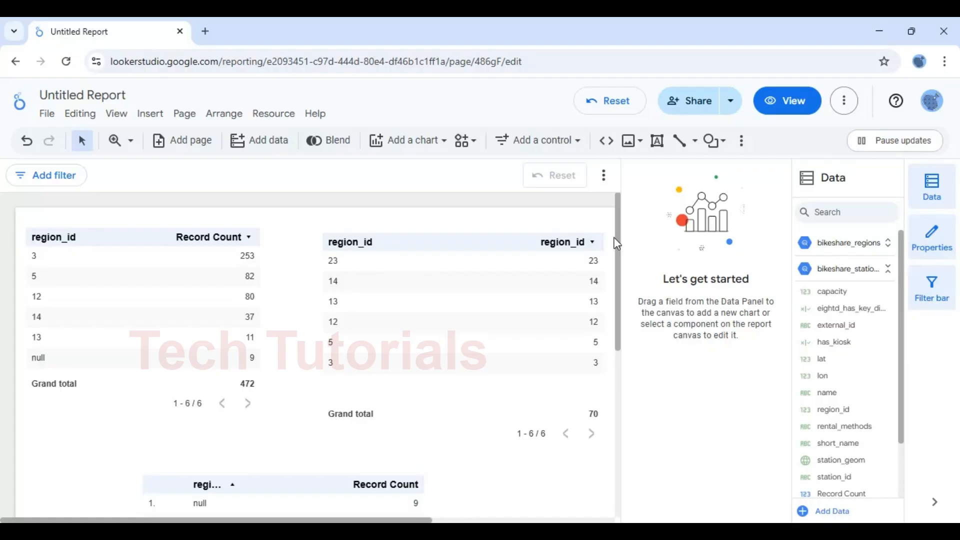
Sort the upper-left table ascending by region_id and shrink both upper tables to fit their rows
left_click(63, 243)
left_click(63, 243)
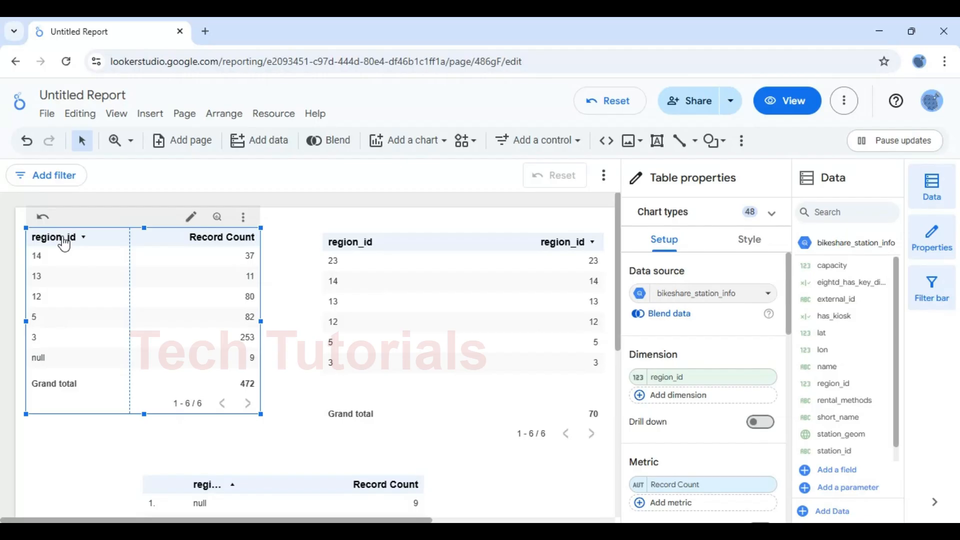
left_click(63, 240)
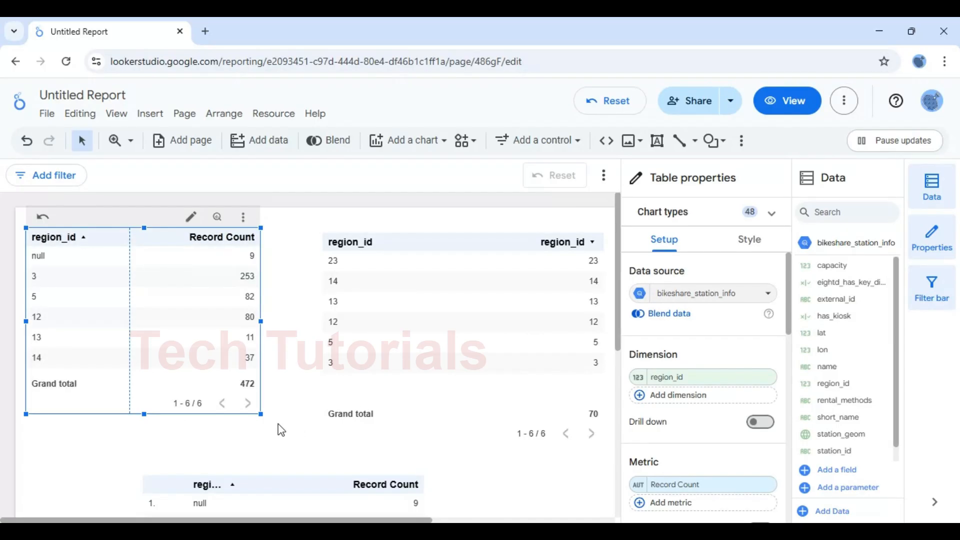
left_click_drag(261, 414, 261, 401)
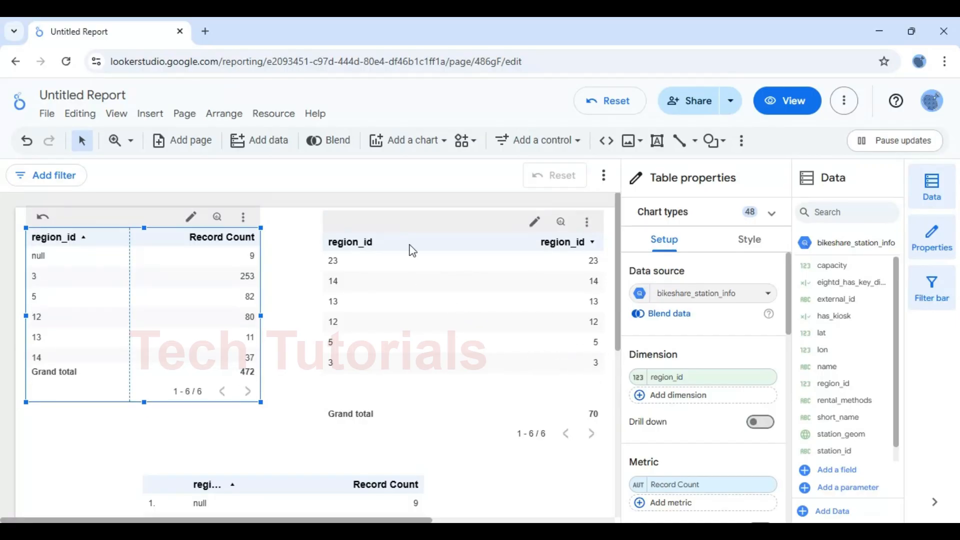
left_click(368, 250)
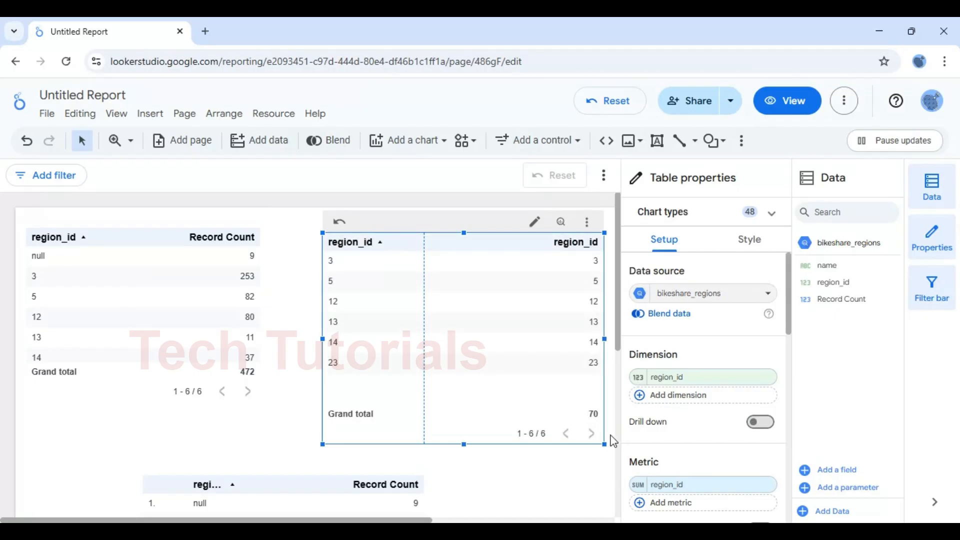
left_click_drag(602, 444, 596, 413)
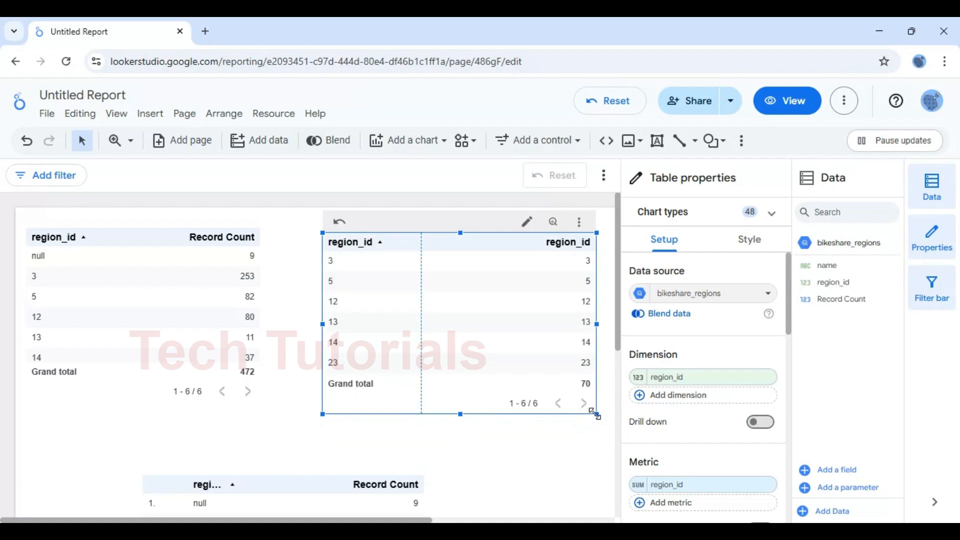
scroll(621, 294, "down", 1)
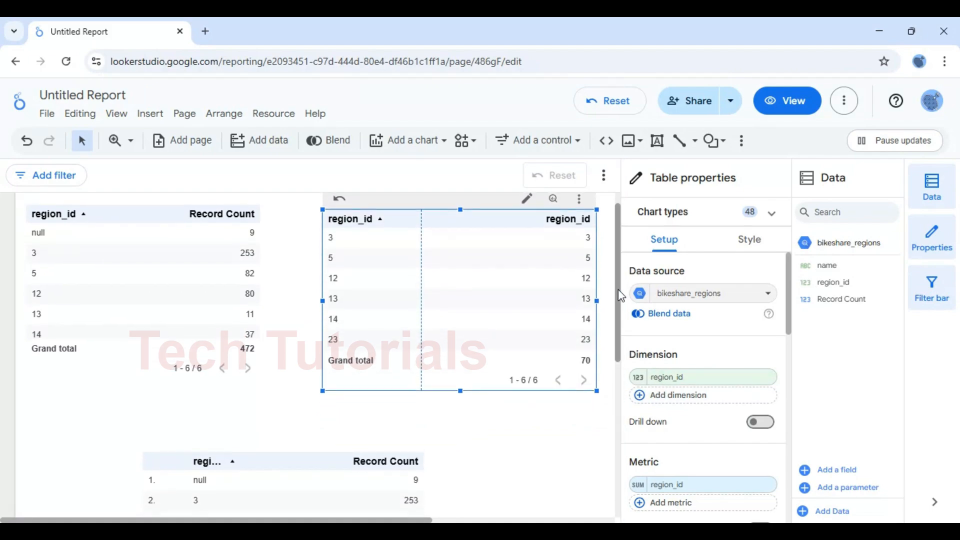
left_click_drag(620, 298, 619, 285)
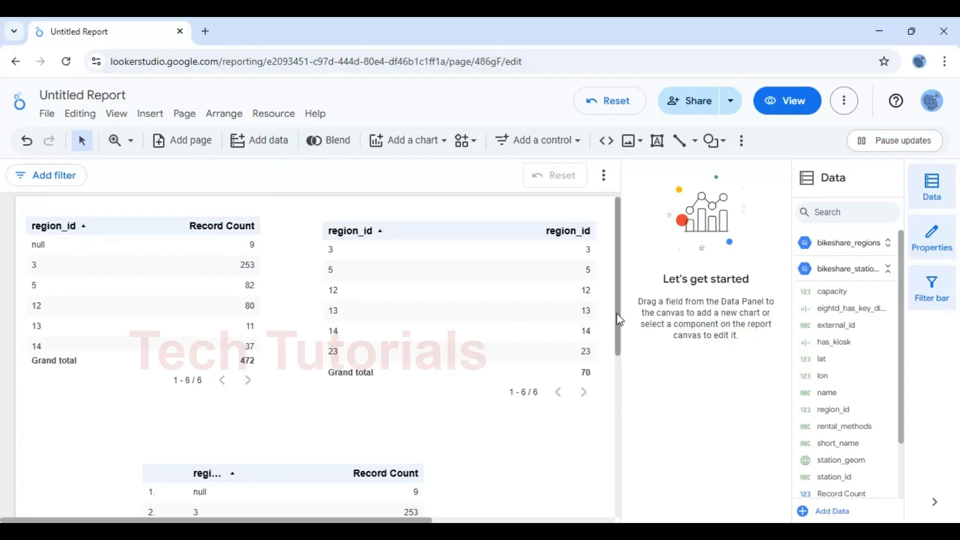
Undo the Region Stations table's sort so region_id reads 12, 3, 14, 5, 13, null, then deselect it
left_click_drag(616, 313, 617, 317)
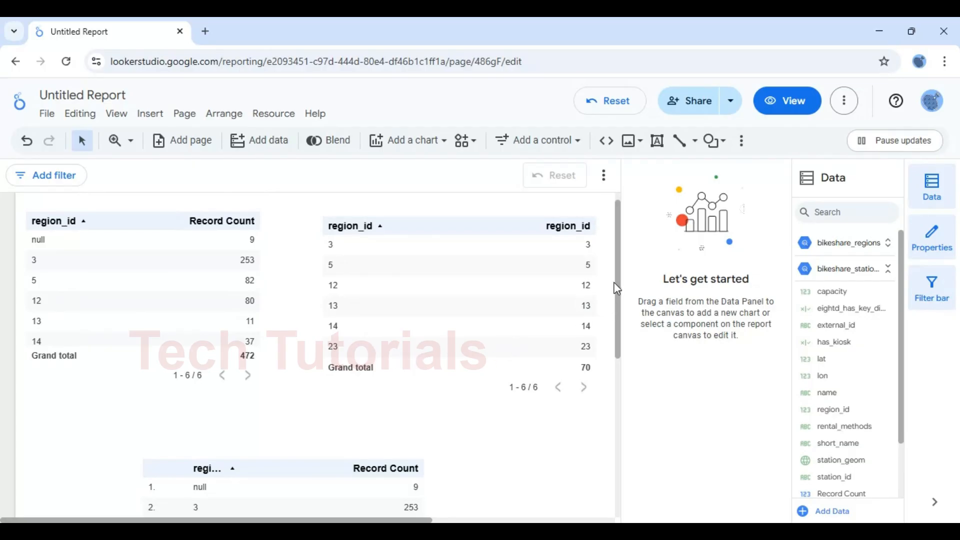
left_click_drag(617, 286, 624, 370)
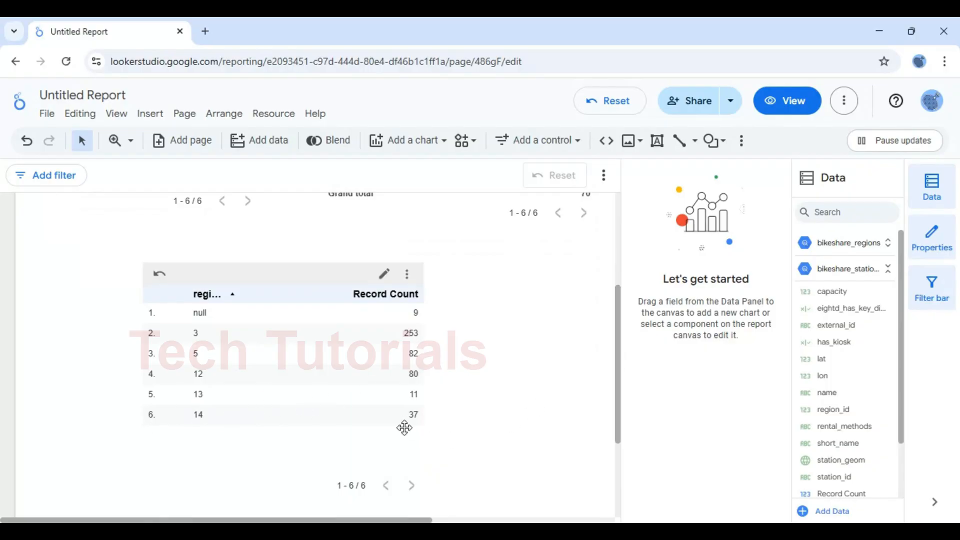
left_click_drag(619, 343, 620, 295)
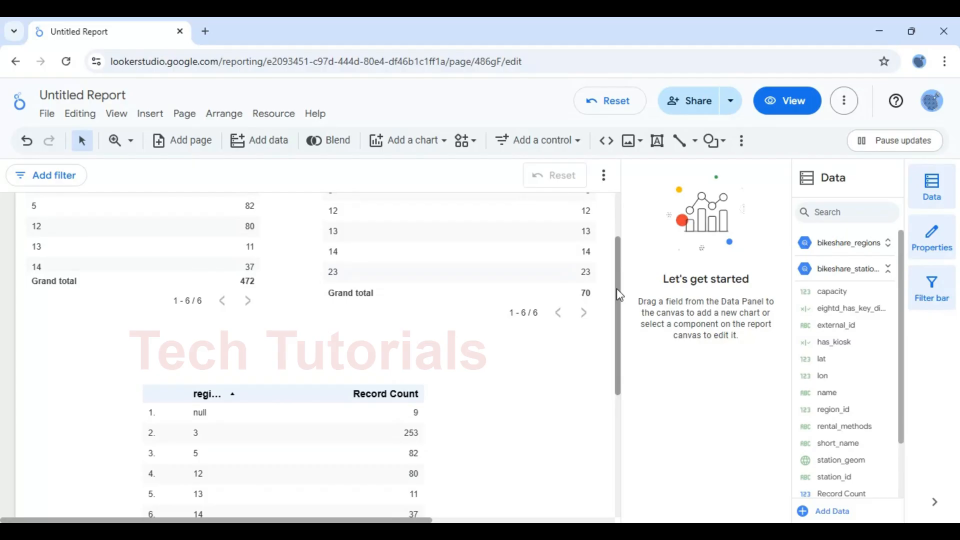
scroll(616, 280, "up", 1)
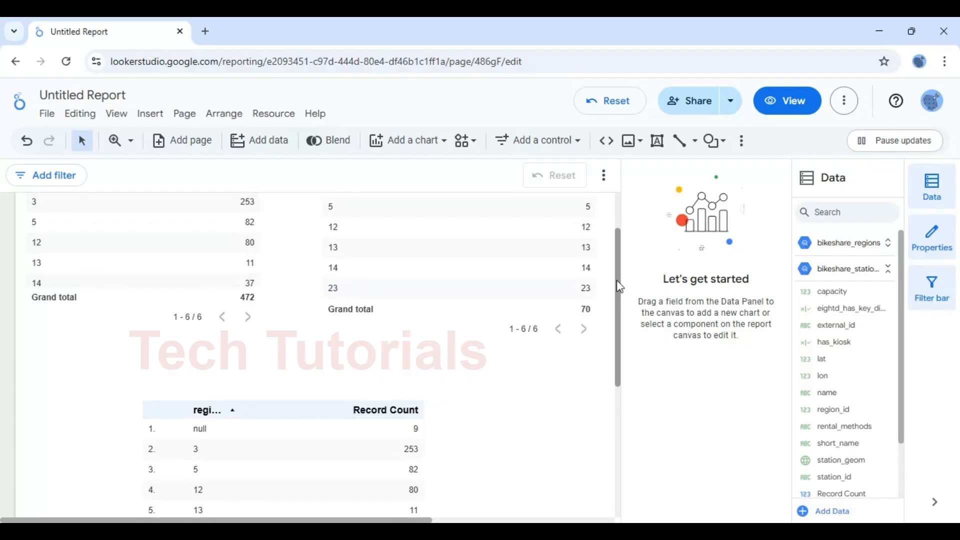
scroll(616, 278, "down", 3)
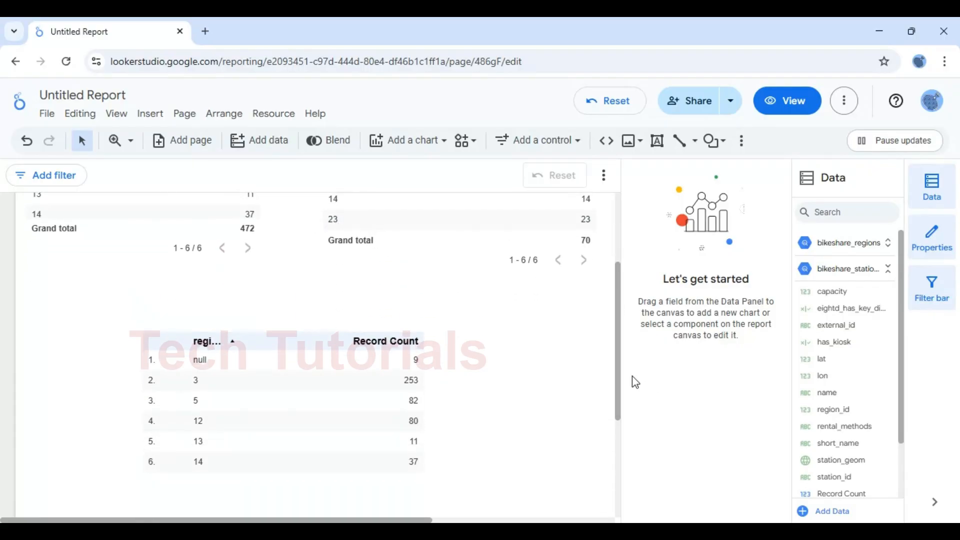
left_click_drag(619, 377, 617, 271)
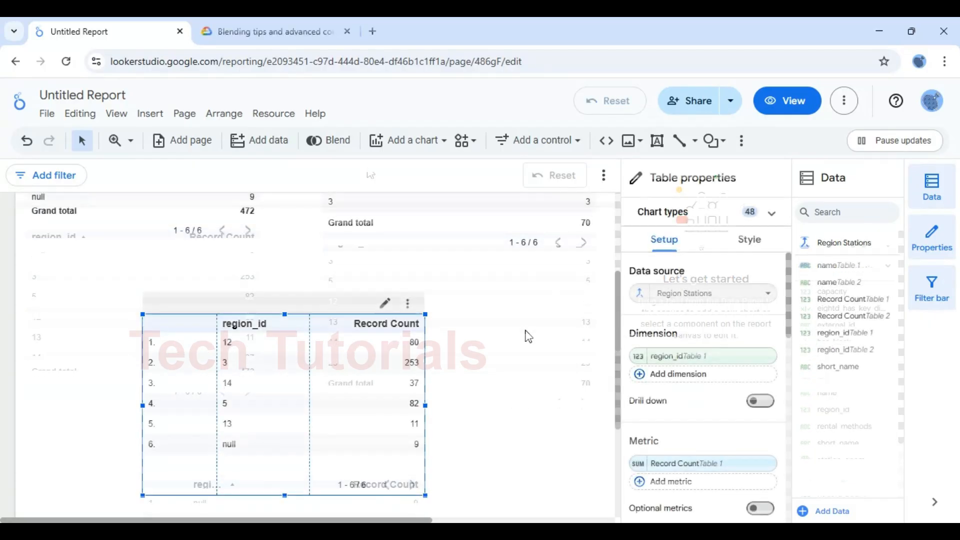
left_click(518, 311)
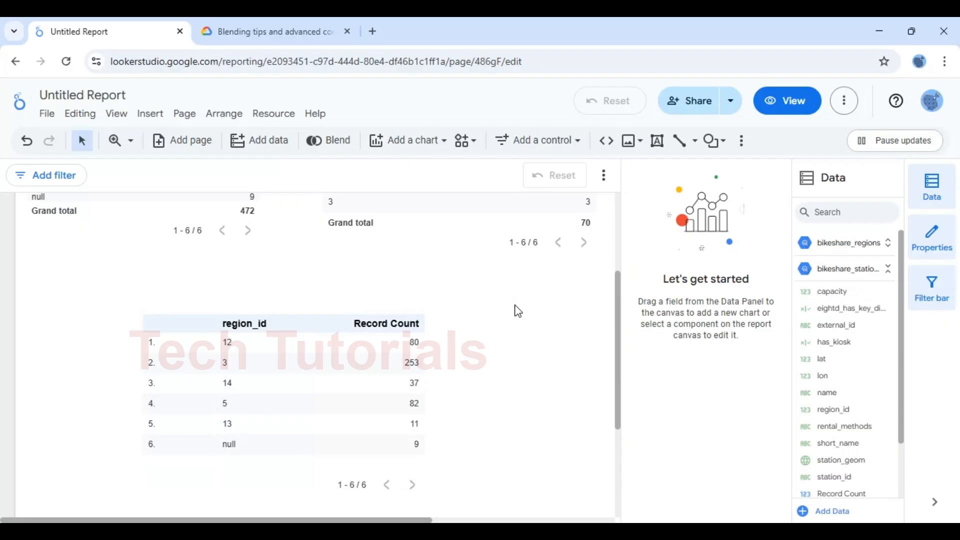
Switch to the Blending tips and advanced concepts article, dismiss the AI-summary survey, and scroll down
left_click(284, 34)
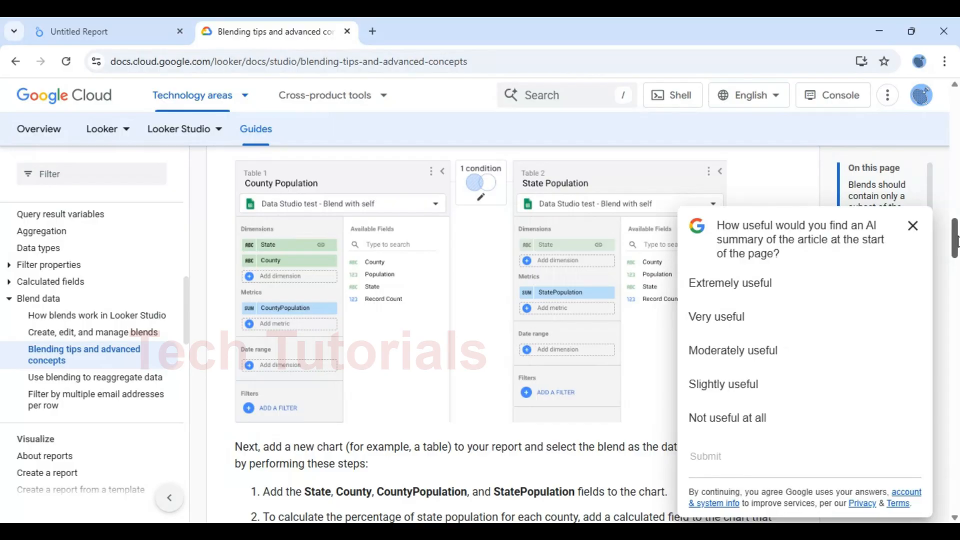
left_click(912, 226)
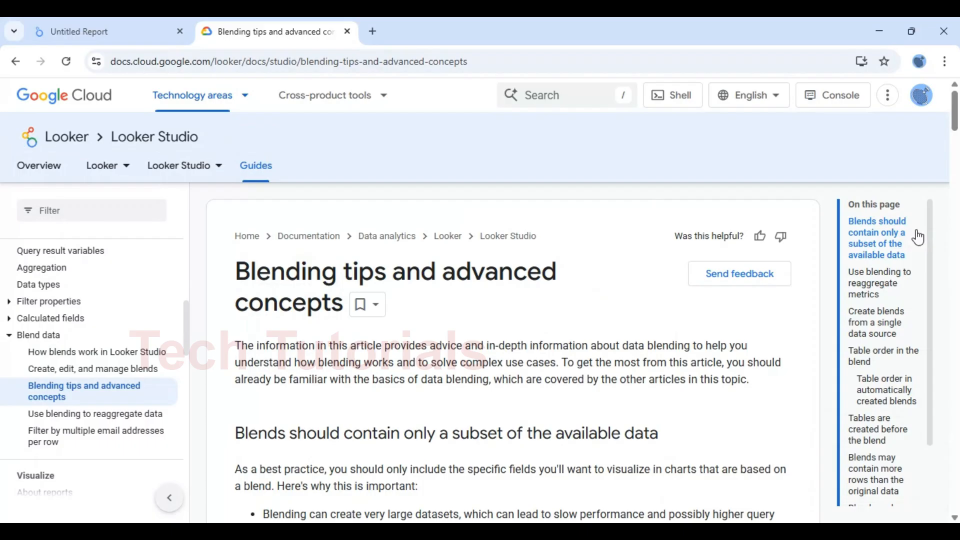
scroll(918, 238, "down", 4)
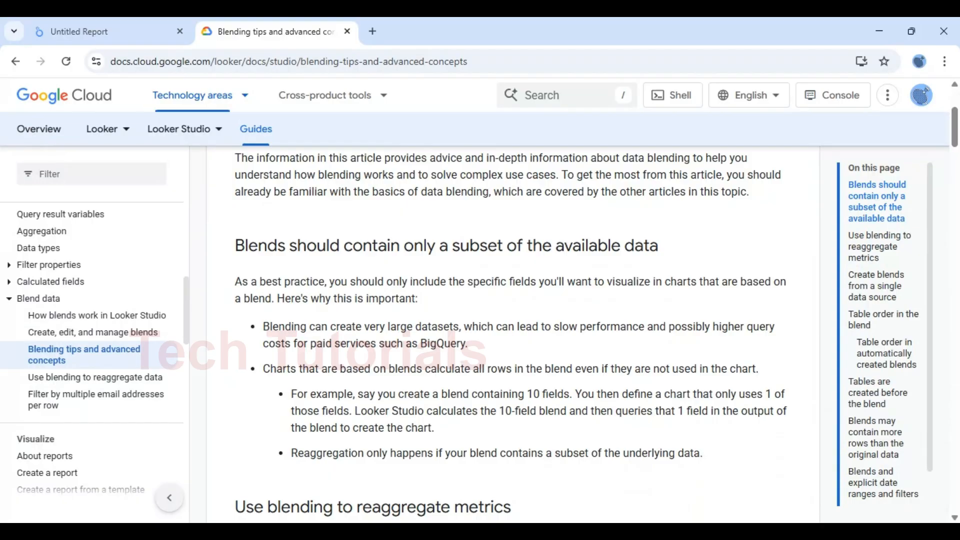
scroll(511, 330, "down", 2)
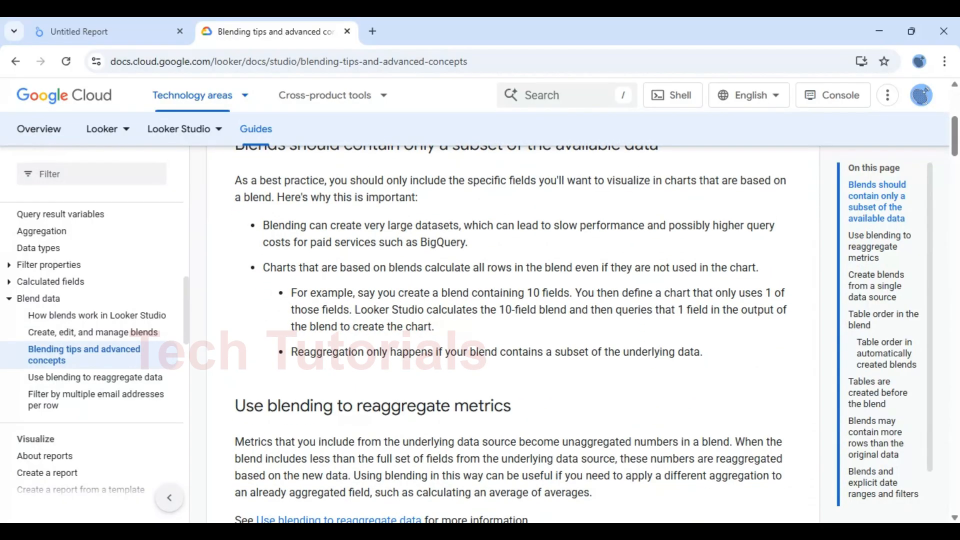
scroll(511, 334, "down", 2)
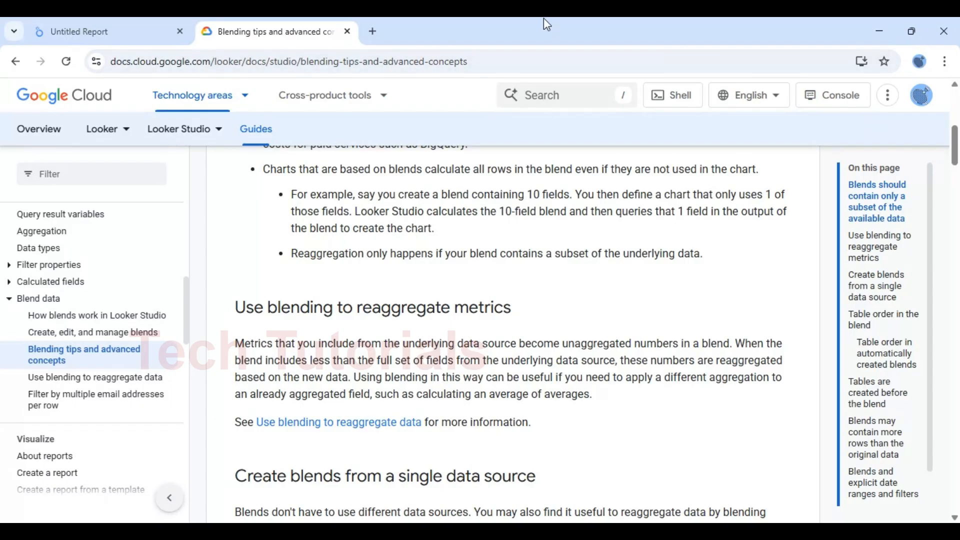
Go back to the Untitled Report in Looker Studio
left_click(82, 30)
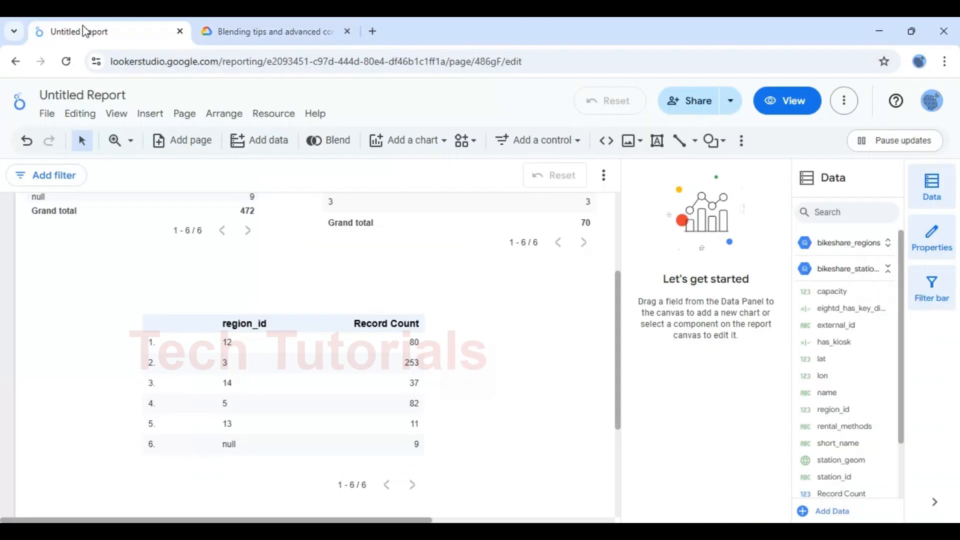